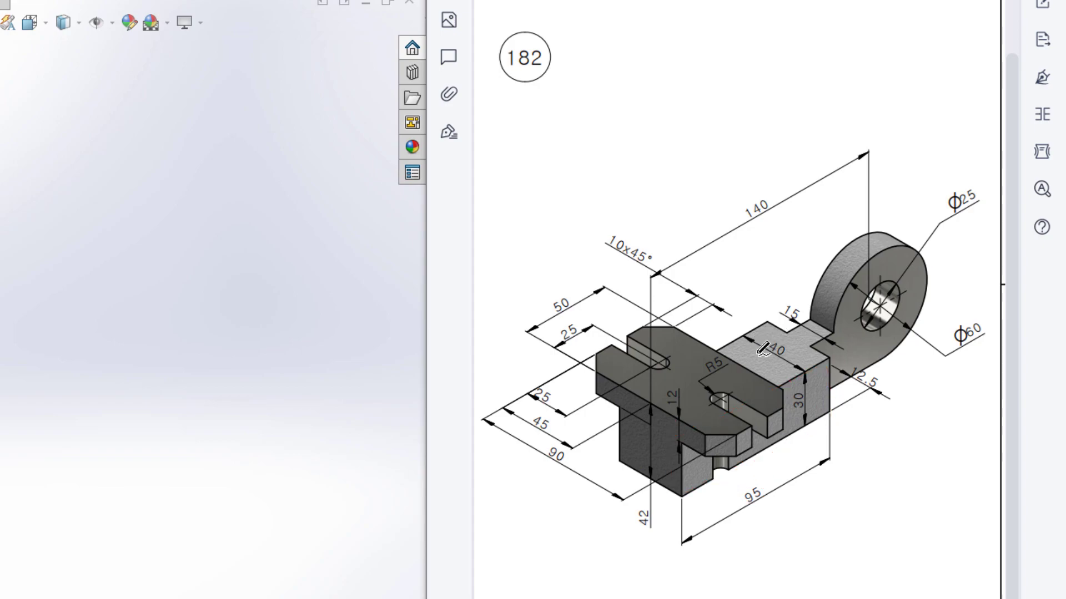
Examine the top plate's outline and its length and half-width dimensions on the reference drawing.
mouse_move(589, 369)
mouse_down()
mouse_move(628, 413)
mouse_move(769, 436)
mouse_move(695, 309)
mouse_move(638, 396)
mouse_move(654, 387)
mouse_up()
drag(583, 360, 709, 427)
mouse_move(573, 442)
mouse_down()
mouse_move(537, 454)
mouse_move(550, 455)
mouse_up()
drag(535, 414, 538, 407)
key(ctrl+z)
key(ctrl+z)
key(ctrl+z)
mouse_move(651, 403)
mouse_down()
mouse_move(721, 360)
mouse_move(682, 317)
mouse_move(588, 349)
mouse_move(639, 410)
mouse_up()
mouse_move(557, 412)
mouse_down()
mouse_move(530, 408)
mouse_move(561, 423)
mouse_up()
drag(555, 300, 580, 289)
mouse_move(648, 402)
mouse_down()
mouse_move(720, 445)
mouse_move(793, 411)
mouse_move(792, 390)
mouse_move(727, 351)
mouse_move(675, 413)
mouse_move(644, 414)
mouse_move(713, 451)
mouse_up()
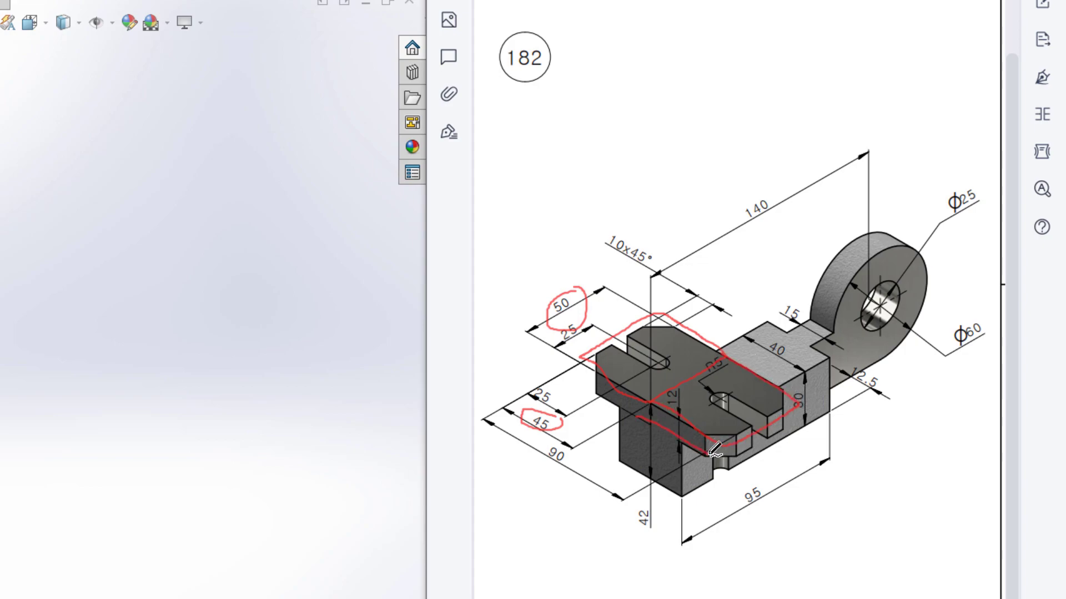
drag(815, 415, 734, 493)
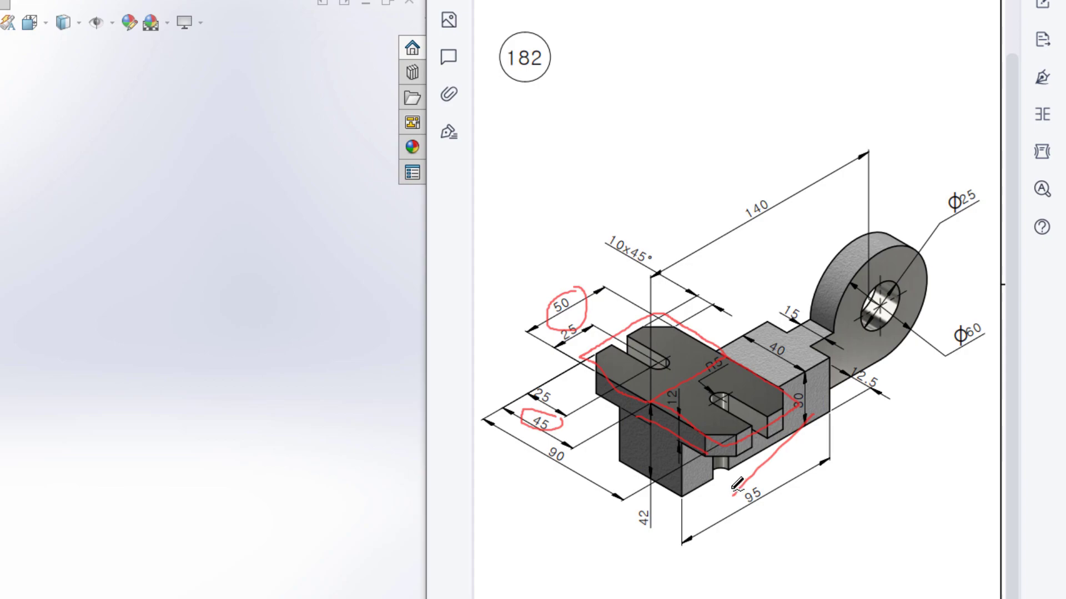
key(ctrl+z)
key(e)
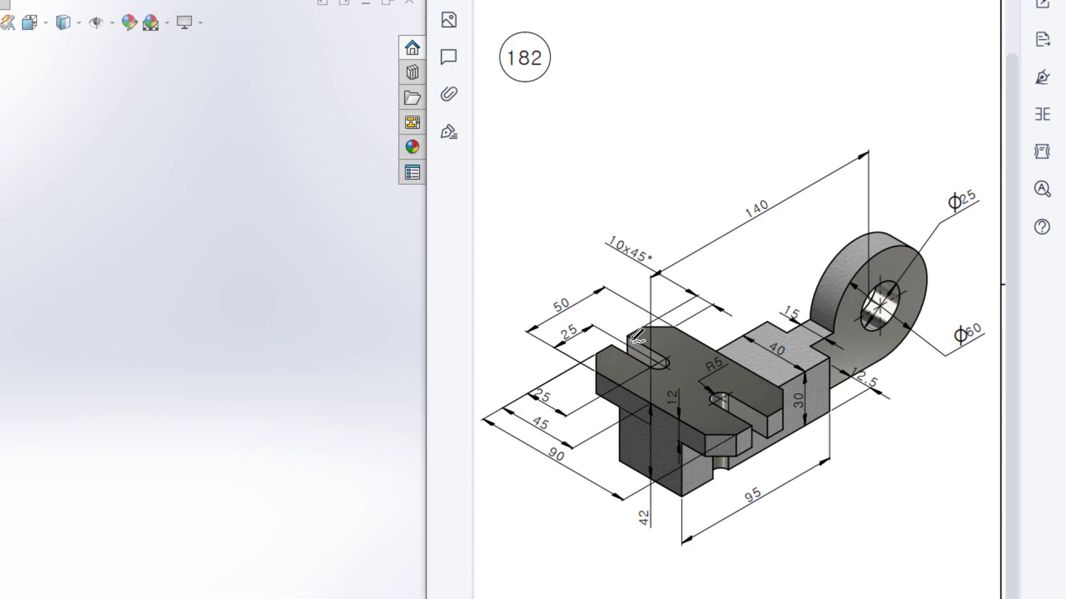
Examine the two open slots of the top plate on the drawing, including their position, length and end radius.
mouse_move(648, 363)
mouse_down()
mouse_move(668, 355)
mouse_move(639, 332)
mouse_move(605, 345)
mouse_move(668, 358)
mouse_up()
mouse_move(583, 361)
mouse_down()
mouse_move(669, 311)
mouse_move(792, 389)
mouse_move(738, 427)
mouse_move(664, 408)
mouse_move(592, 364)
mouse_up()
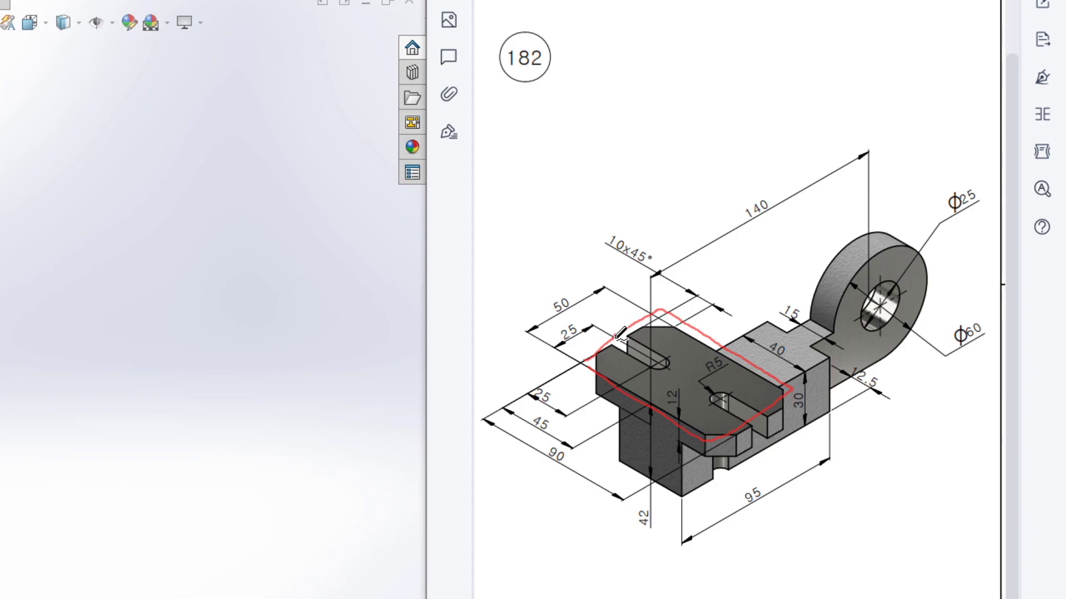
drag(616, 337, 653, 358)
mouse_move(552, 382)
mouse_down()
mouse_move(525, 390)
mouse_move(559, 402)
mouse_move(554, 386)
mouse_up()
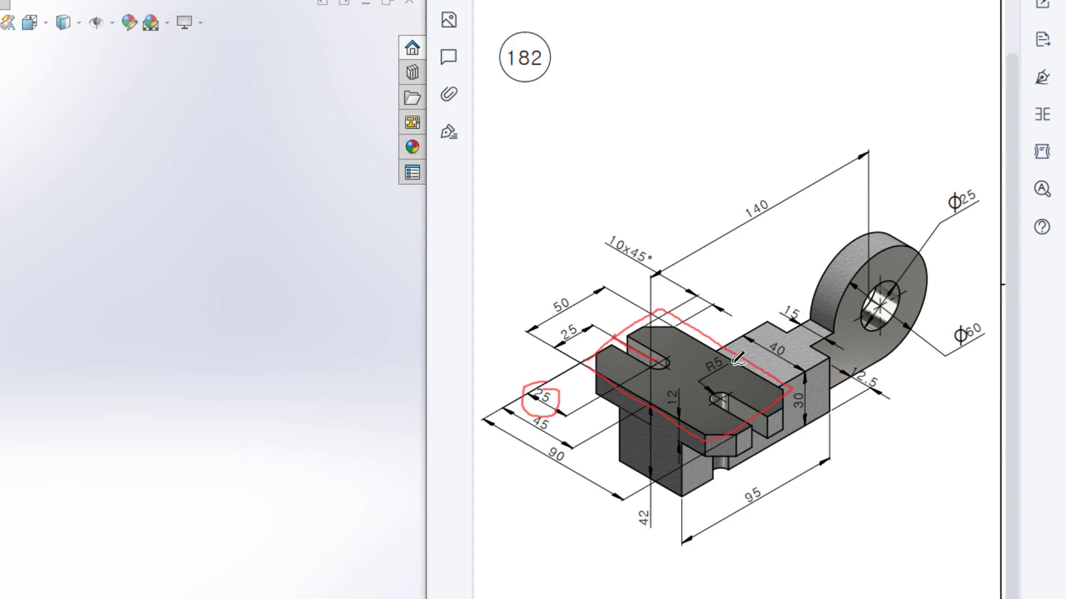
drag(704, 364, 706, 352)
mouse_move(628, 328)
mouse_down()
mouse_move(666, 355)
mouse_move(626, 336)
mouse_move(647, 361)
mouse_up()
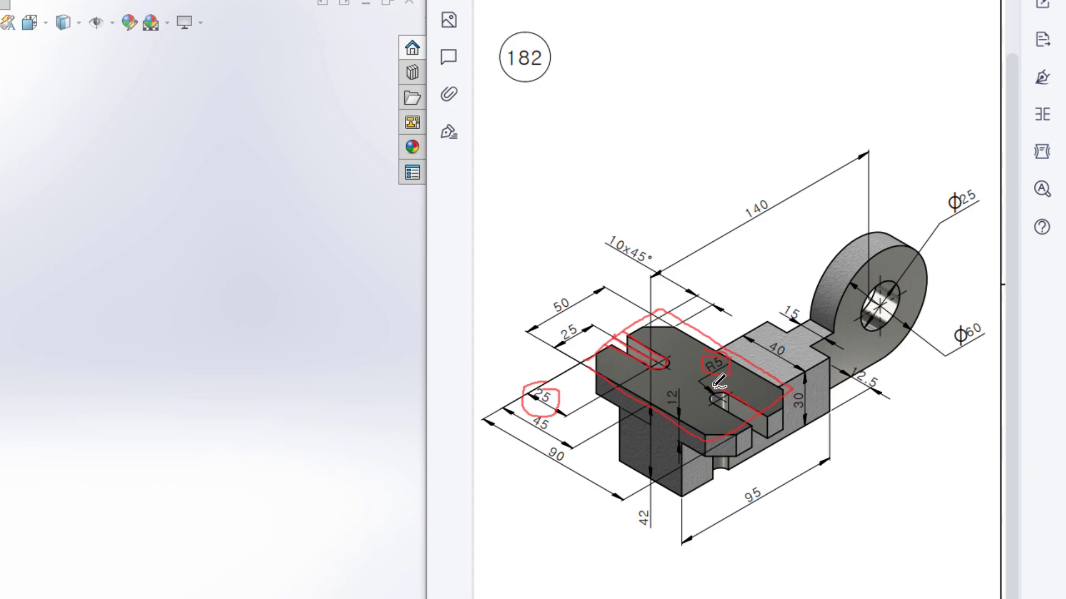
drag(710, 391, 744, 419)
mouse_move(736, 405)
mouse_down()
mouse_move(722, 492)
mouse_move(733, 464)
mouse_up()
key(ctrl+z)
key(ctrl+z)
key(ctrl+z)
key(ctrl+z)
key(ctrl+z)
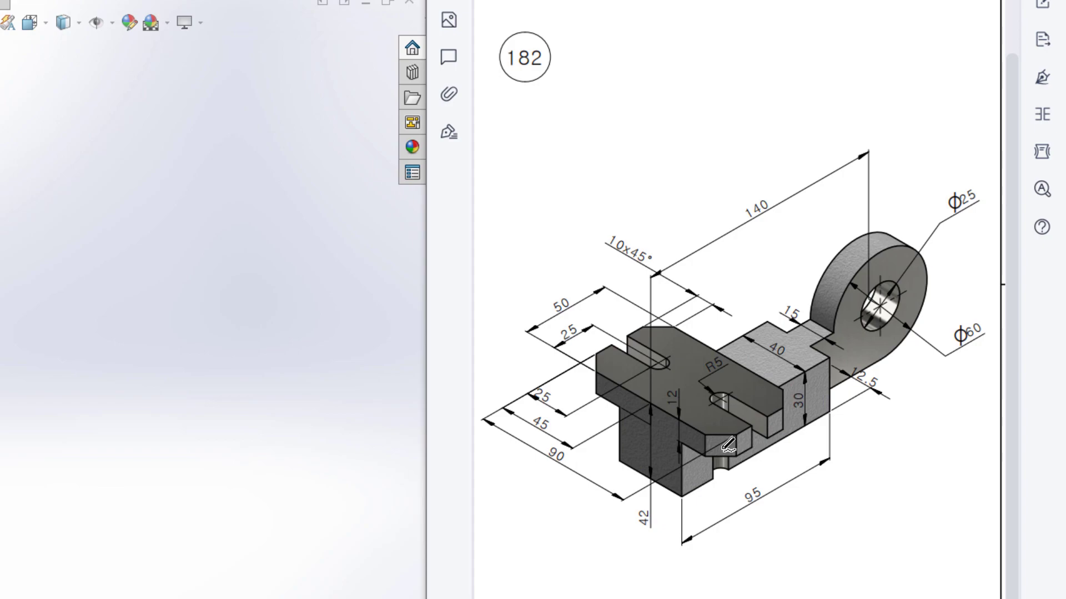
Examine the four corner chamfers of the top plate and their callout on the drawing.
drag(703, 441, 734, 442)
drag(780, 389, 783, 418)
drag(640, 322, 670, 322)
drag(598, 353, 598, 395)
mouse_move(636, 227)
mouse_down()
mouse_move(613, 259)
mouse_move(644, 235)
mouse_up()
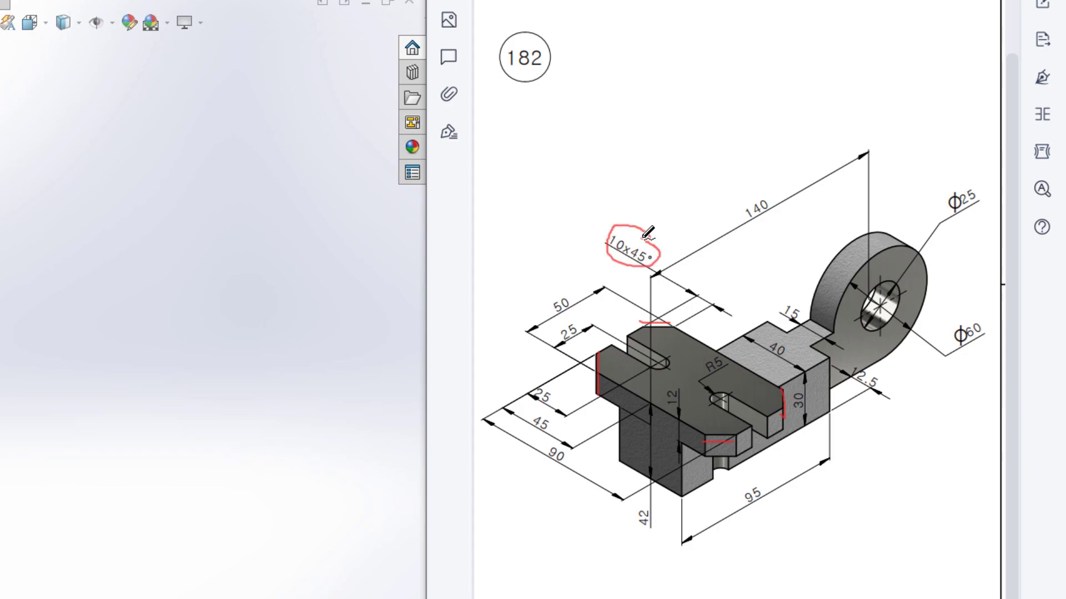
key(ctrl+z)
key(ctrl+z)
key(ctrl+z)
key(ctrl+z)
key(ctrl+z)
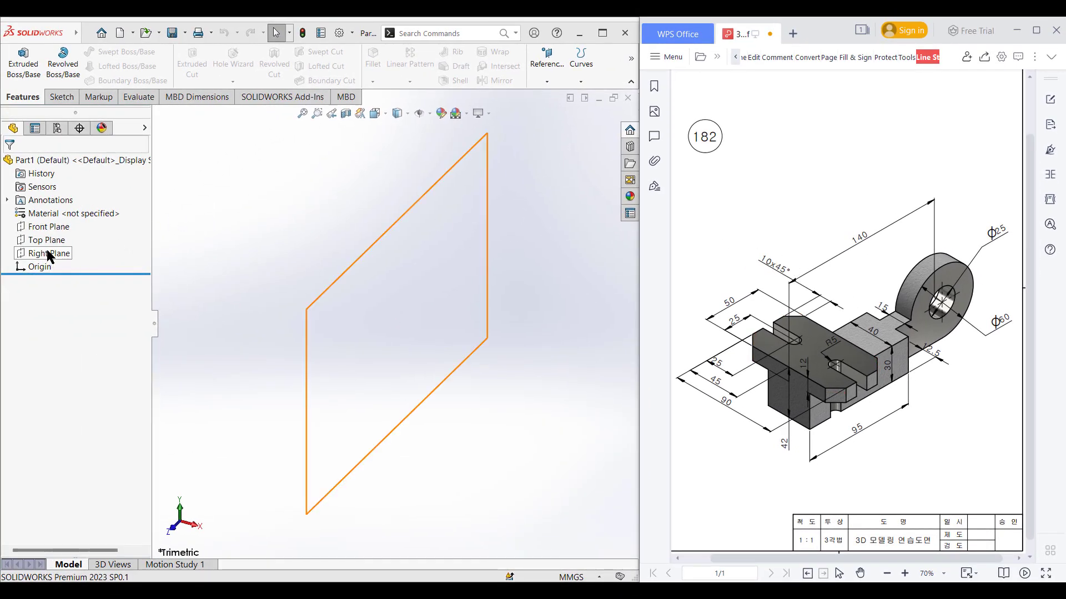
Sketch a corner rectangle 95 mm long and 30 mm high on the Right Plane, starting at the origin.
click(49, 254)
right_click(48, 252)
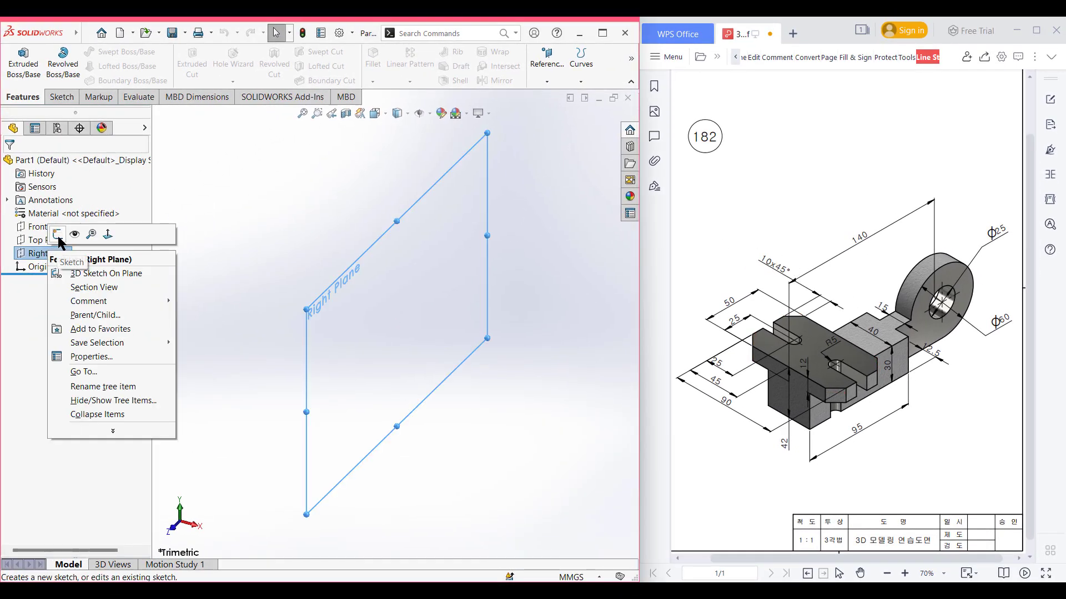
click(58, 236)
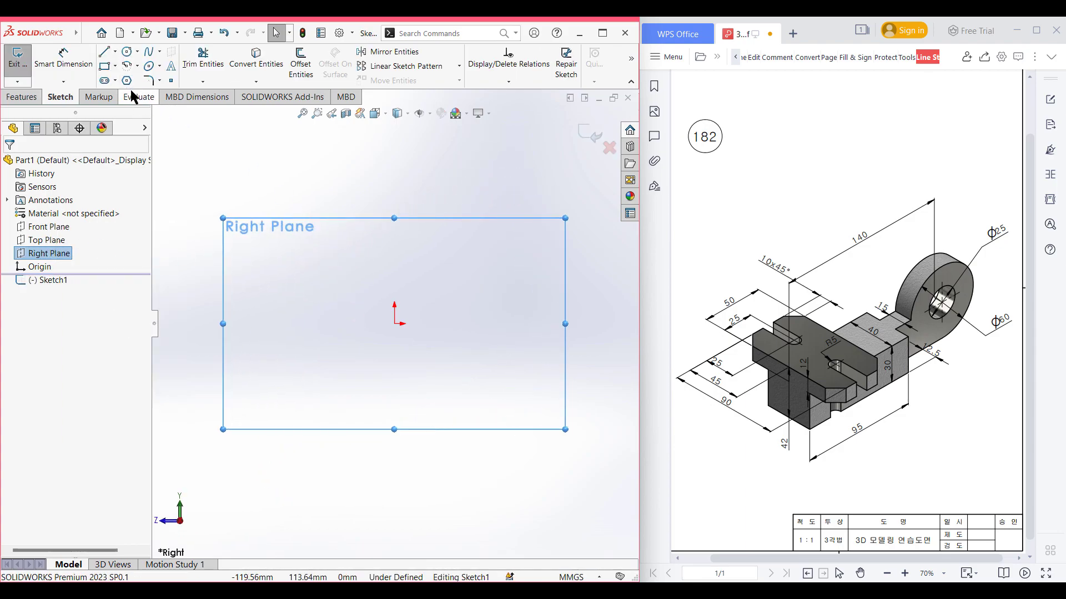
click(105, 68)
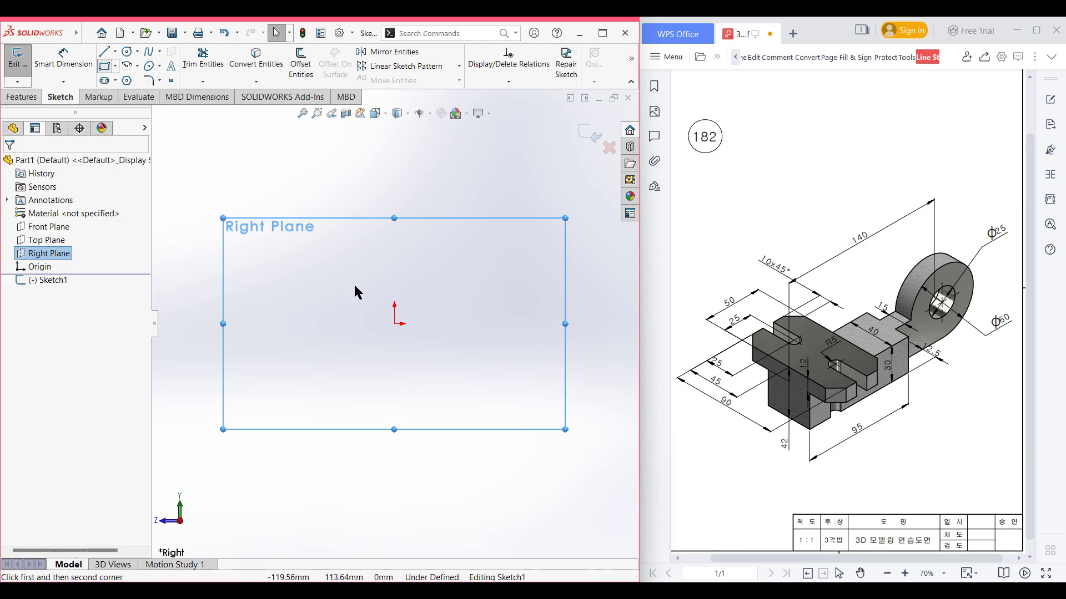
click(395, 324)
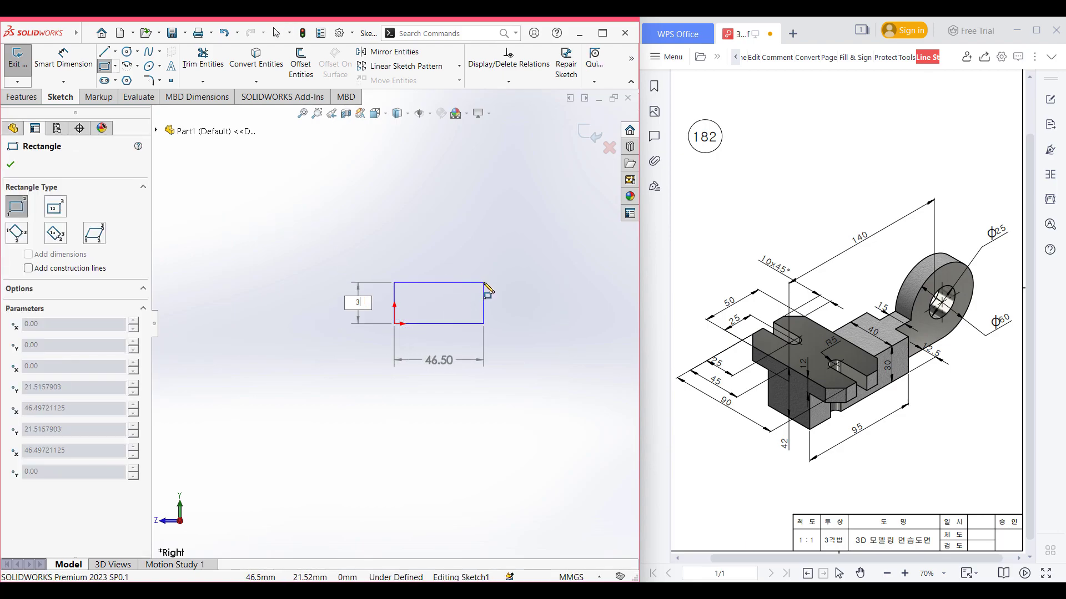
text(30)
key(Tab)
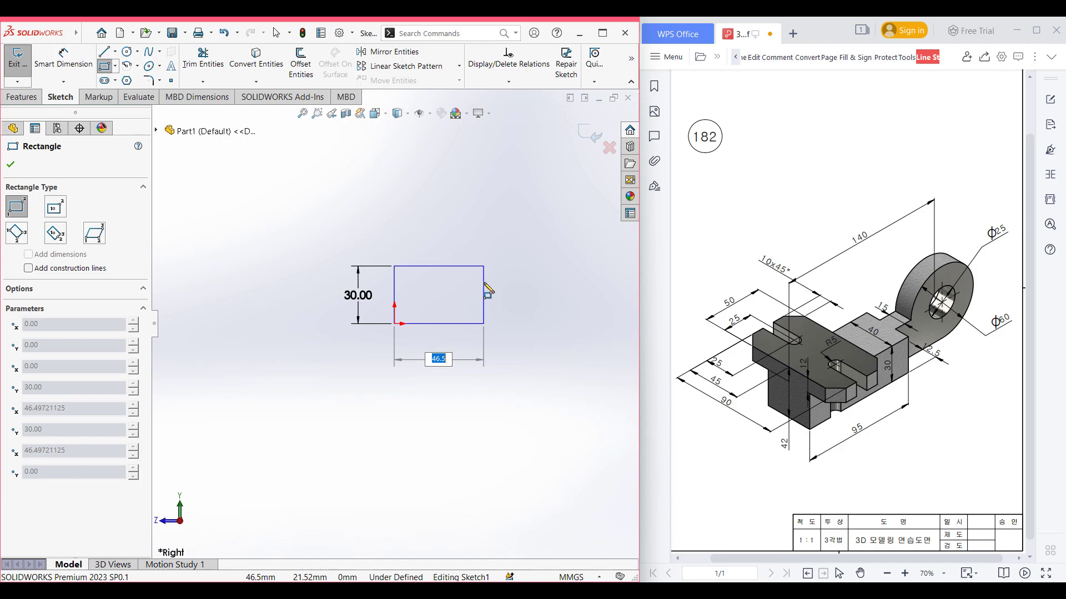
key(Return)
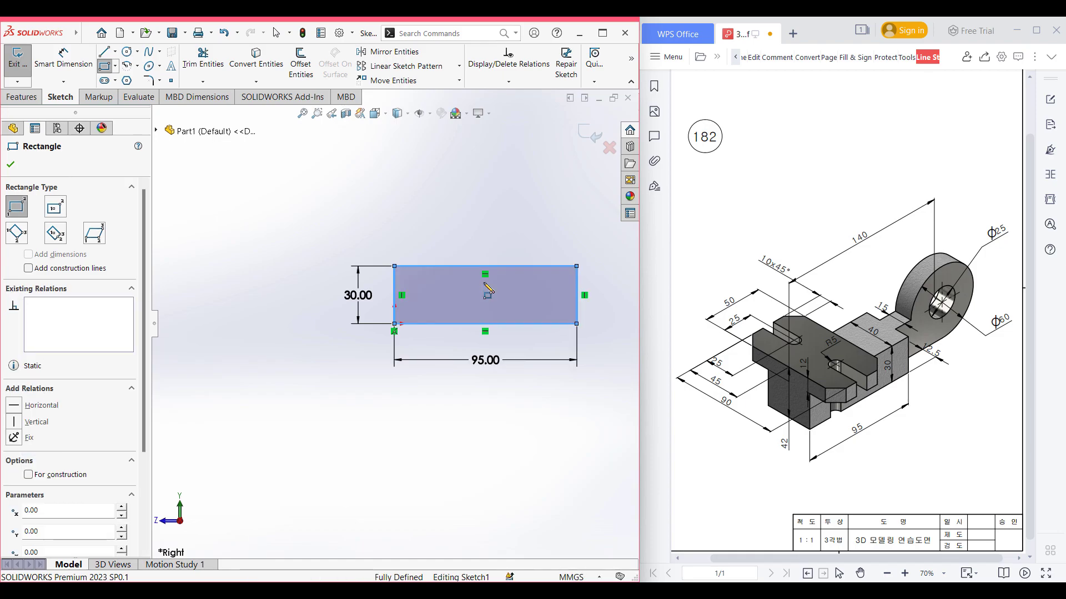
Extrude the rectangle 40 mm as a boss with the Mid Plane end condition.
key(ctrl+7)
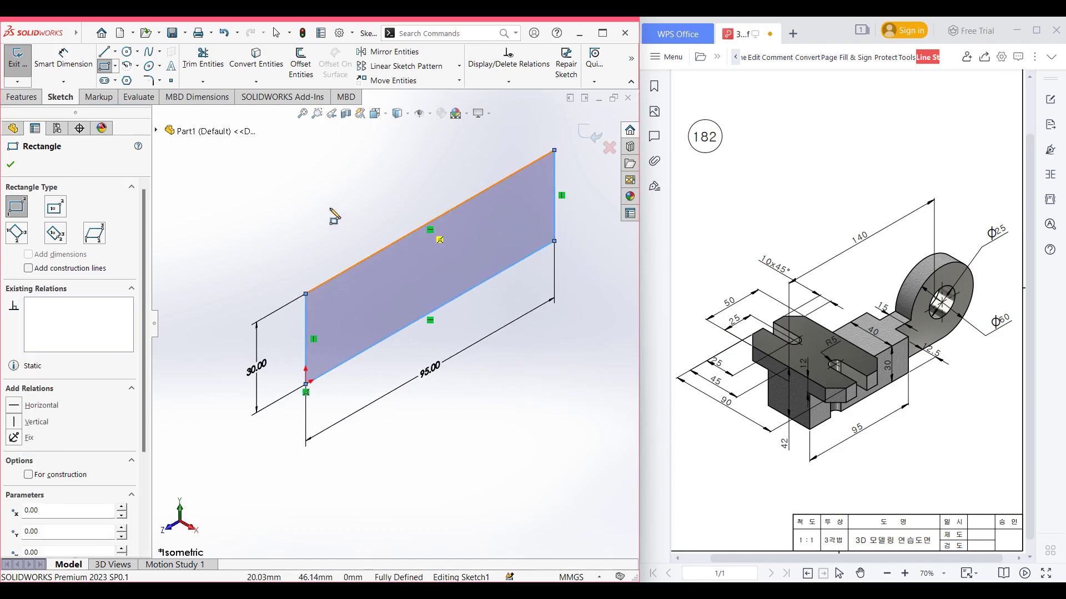
click(21, 97)
click(23, 64)
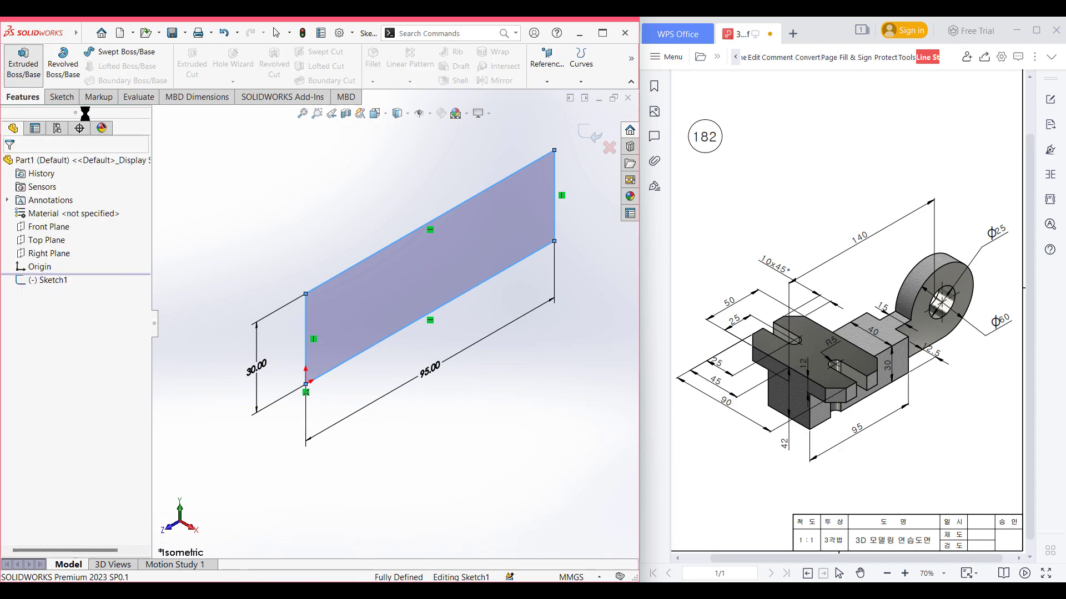
text(40)
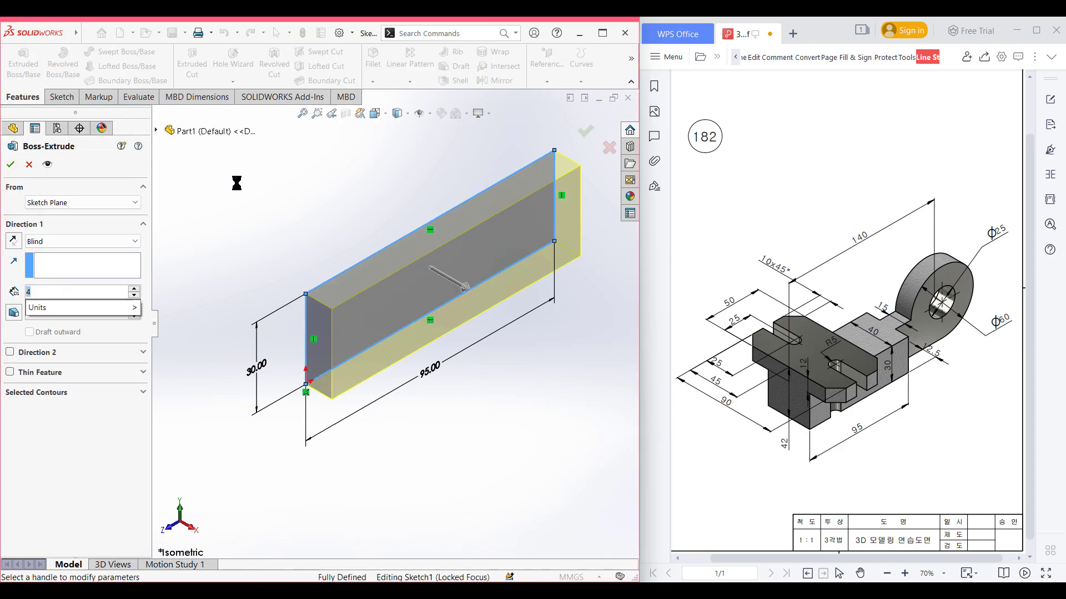
key(Return)
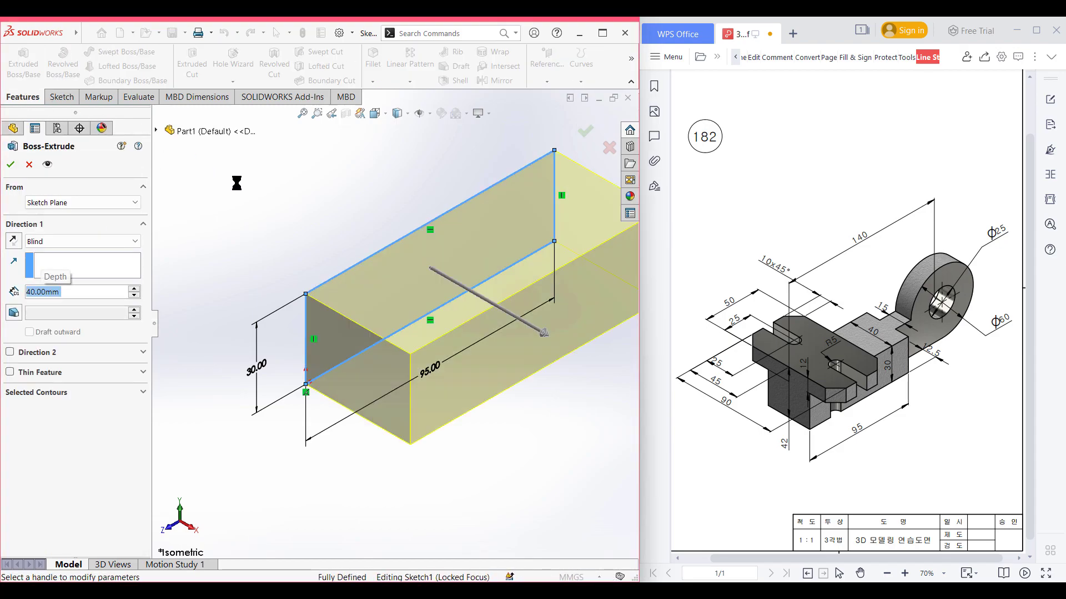
click(63, 242)
click(71, 301)
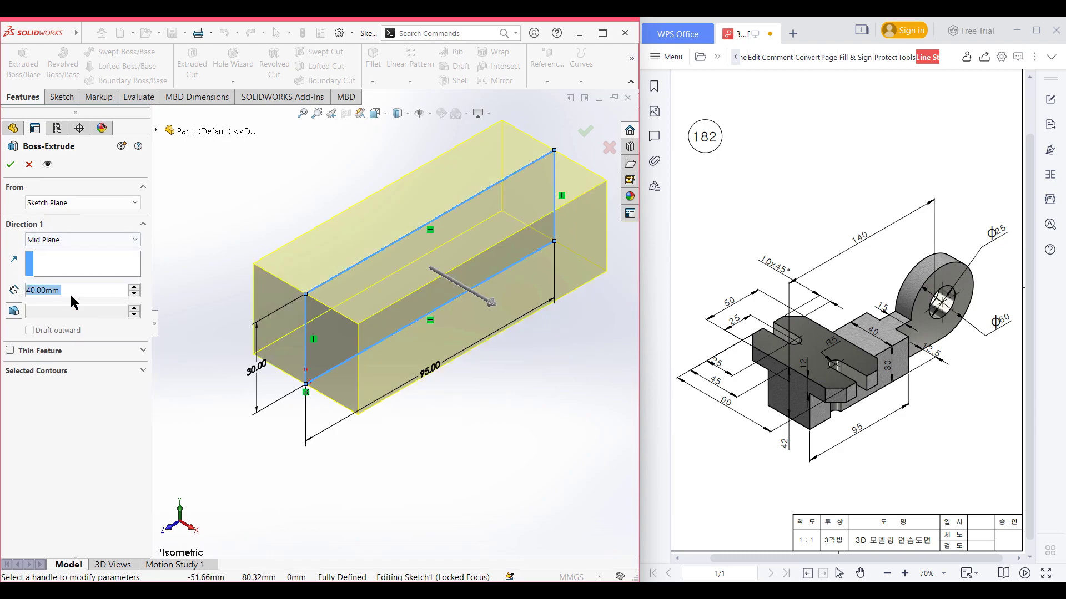
click(10, 165)
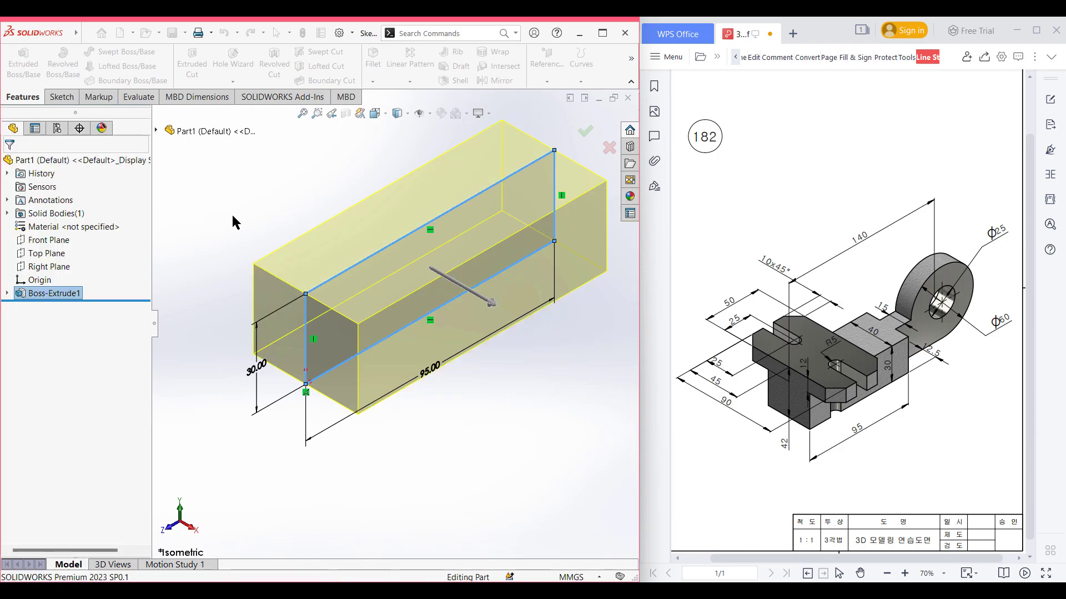
click(238, 220)
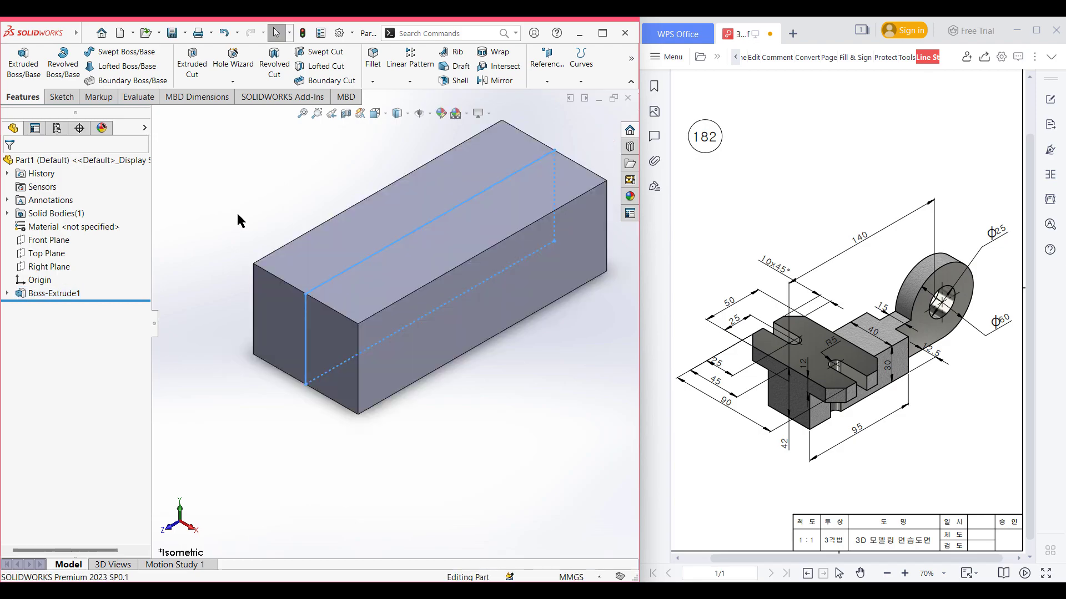
On the block's top face, sketch a rectangle 45 mm wide and 50 mm deep from the origin toward negative X.
key(f)
click(312, 280)
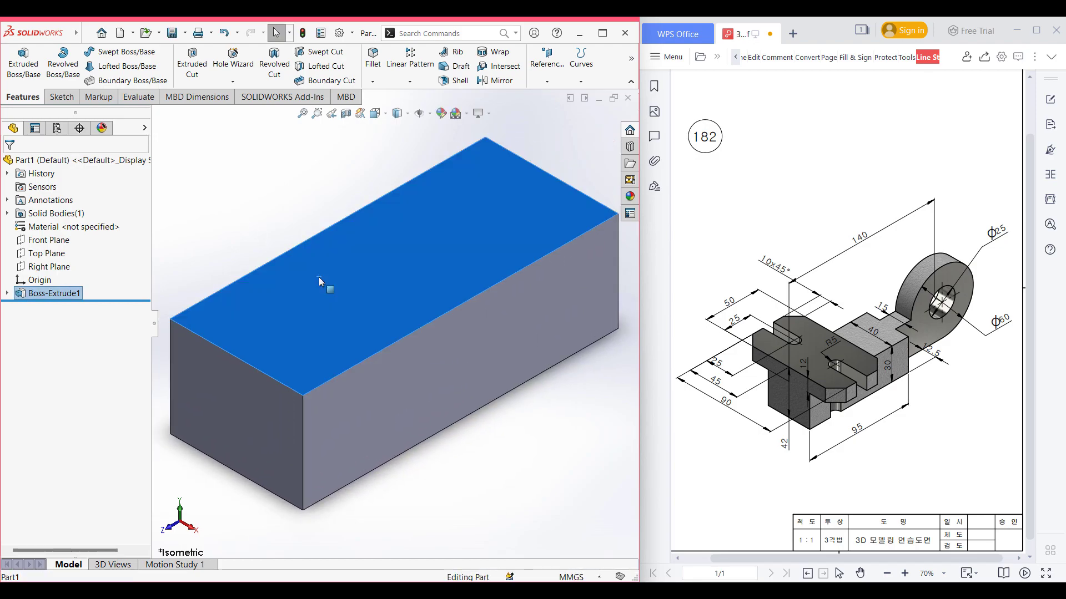
right_click(320, 283)
click(327, 309)
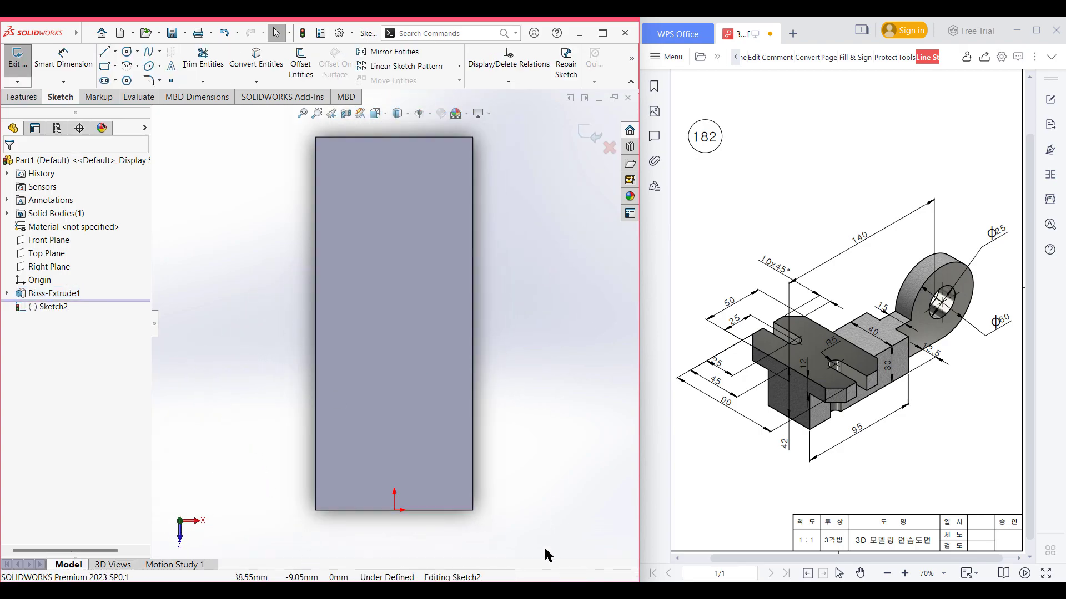
click(104, 66)
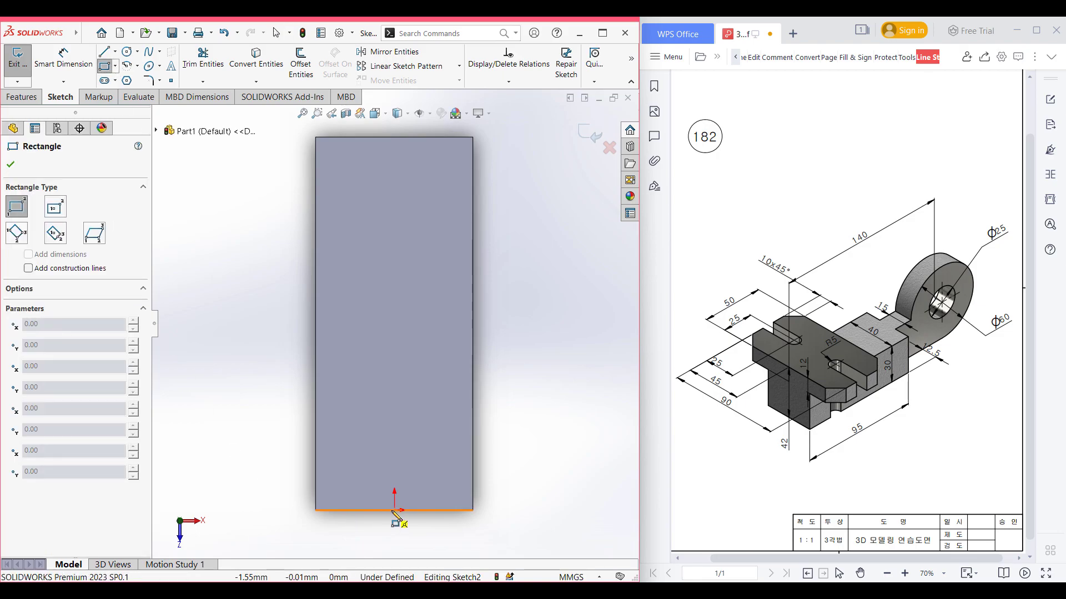
click(394, 510)
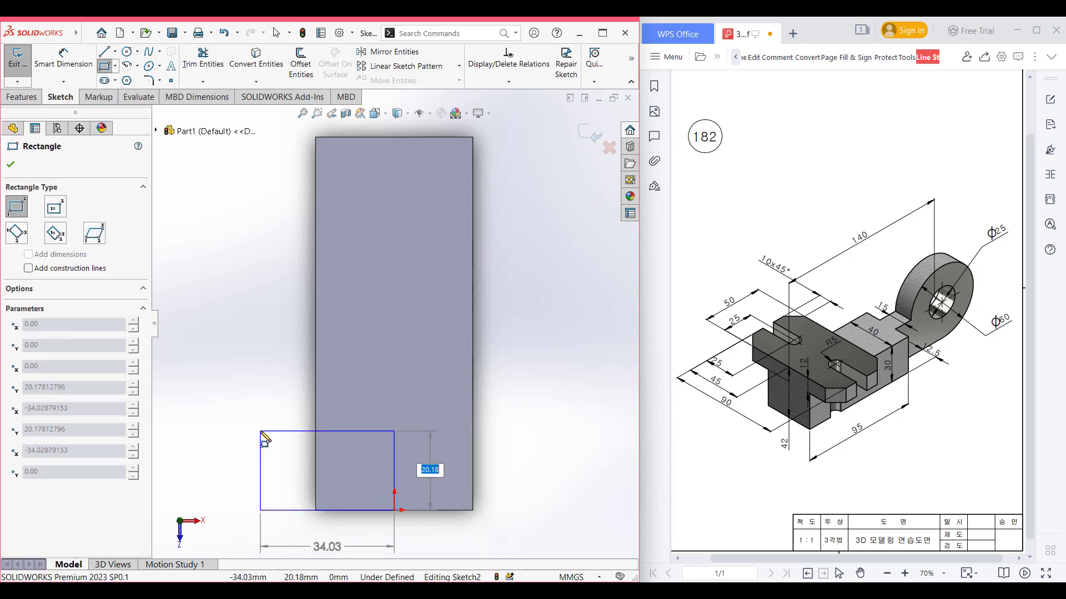
key(z)
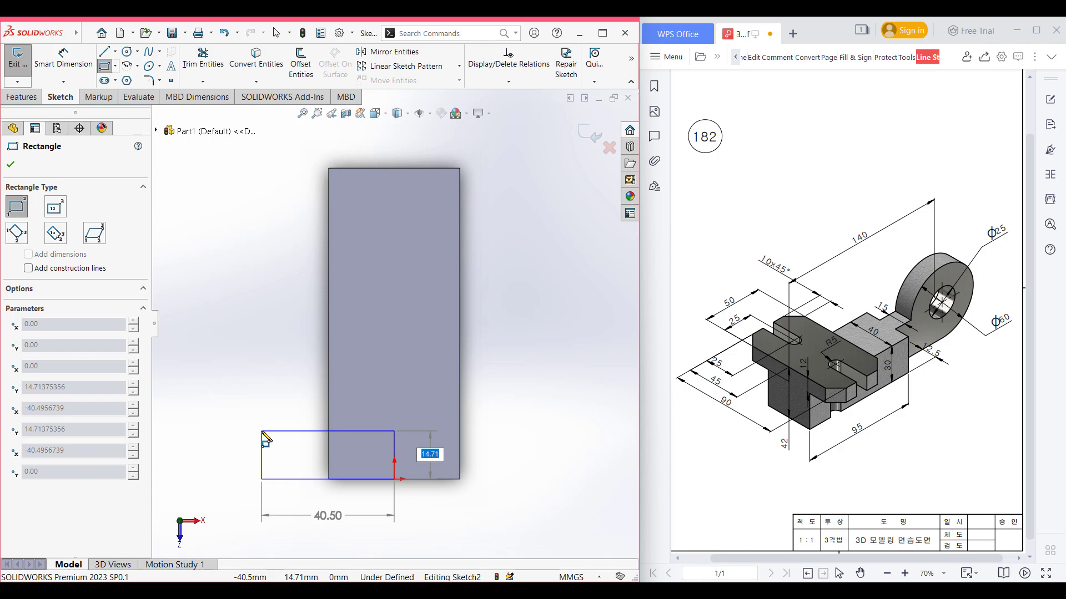
text(50)
key(Tab)
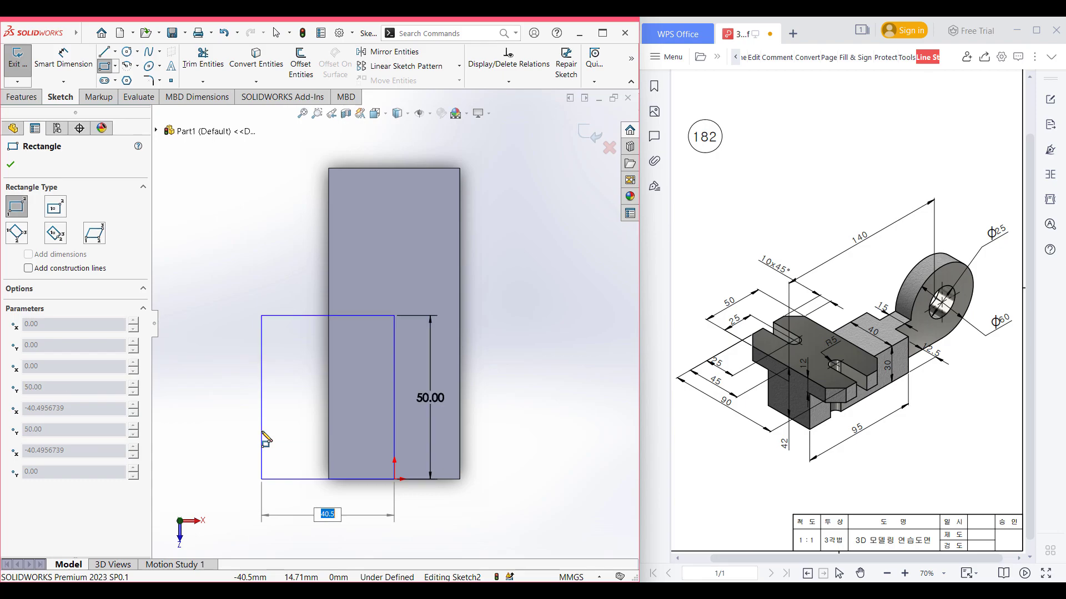
text(45)
key(Return)
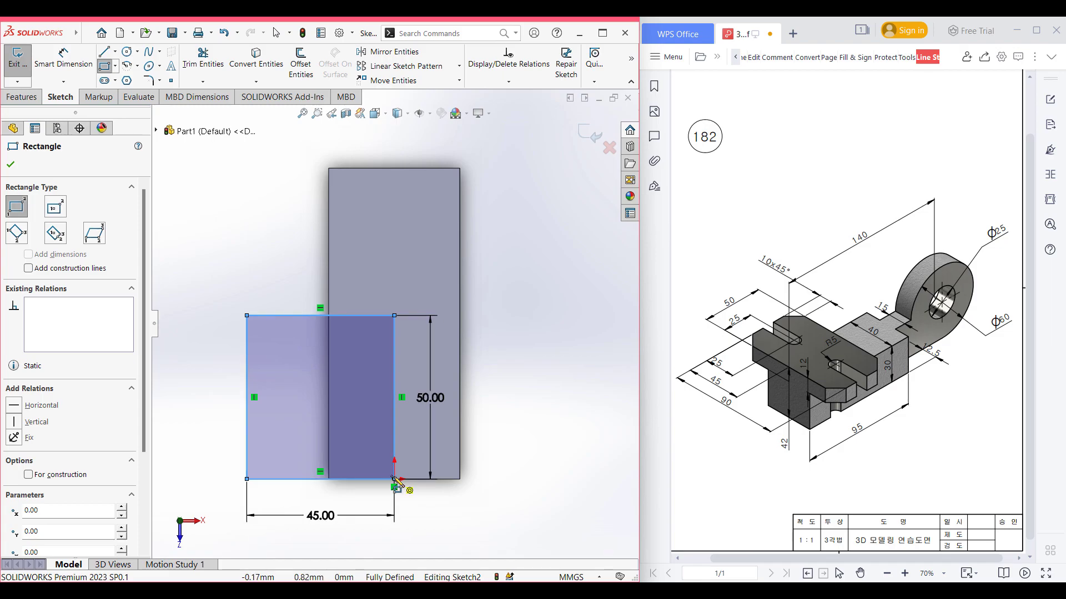
Add an adjoining rectangle 45 mm wide and 50 mm deep from the origin toward positive X.
click(394, 479)
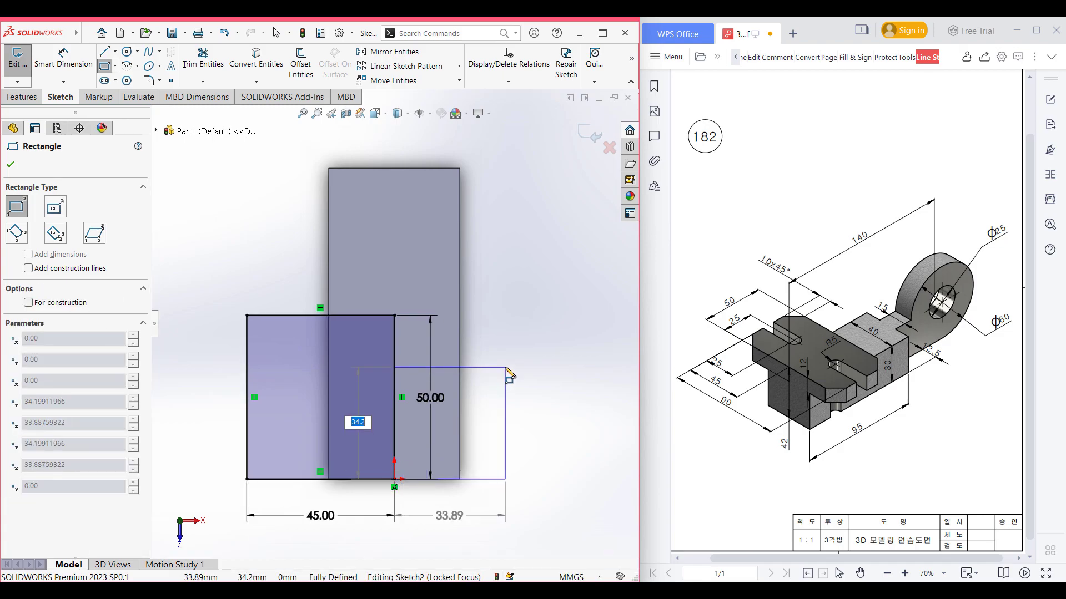
text(50)
key(Tab)
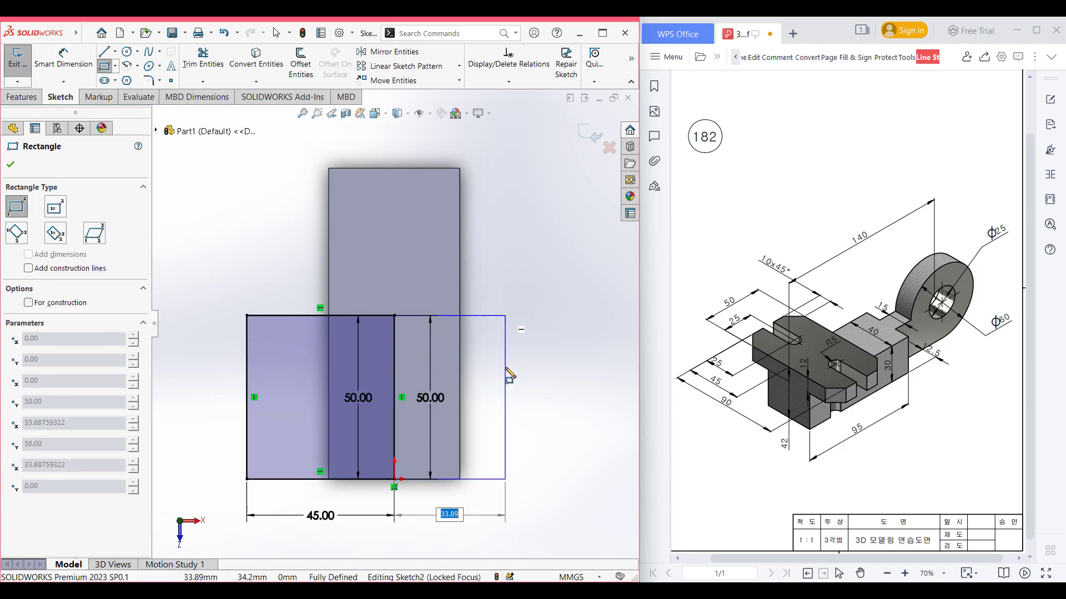
key(Return)
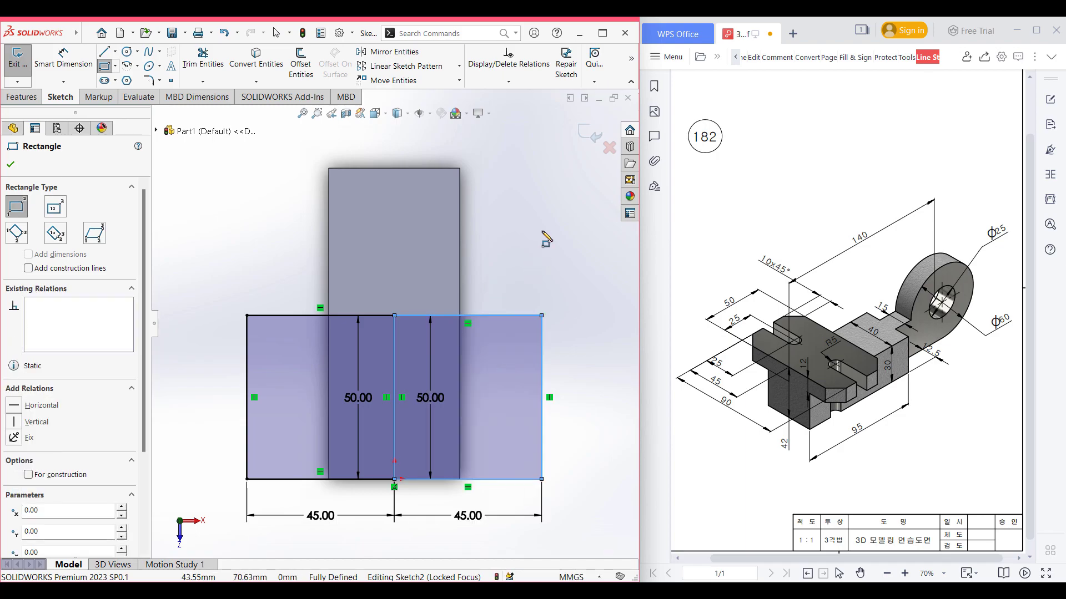
right_drag(545, 222, 504, 282)
drag(429, 345, 365, 362)
click(11, 165)
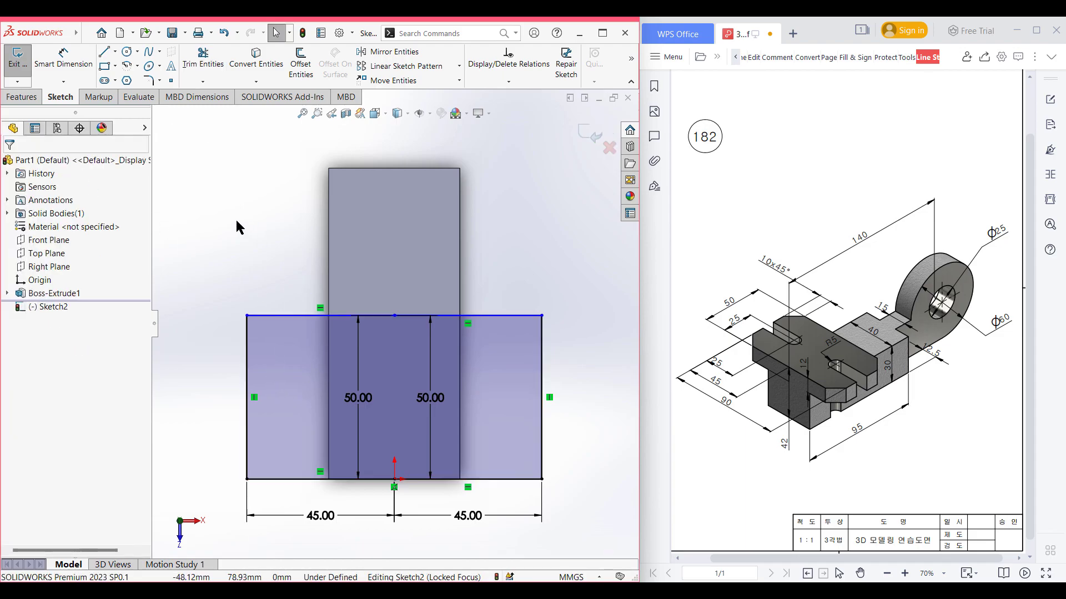
Set up a 12 mm boss extrusion of the plate sketch using all three of its enclosed regions.
key(ctrl+7)
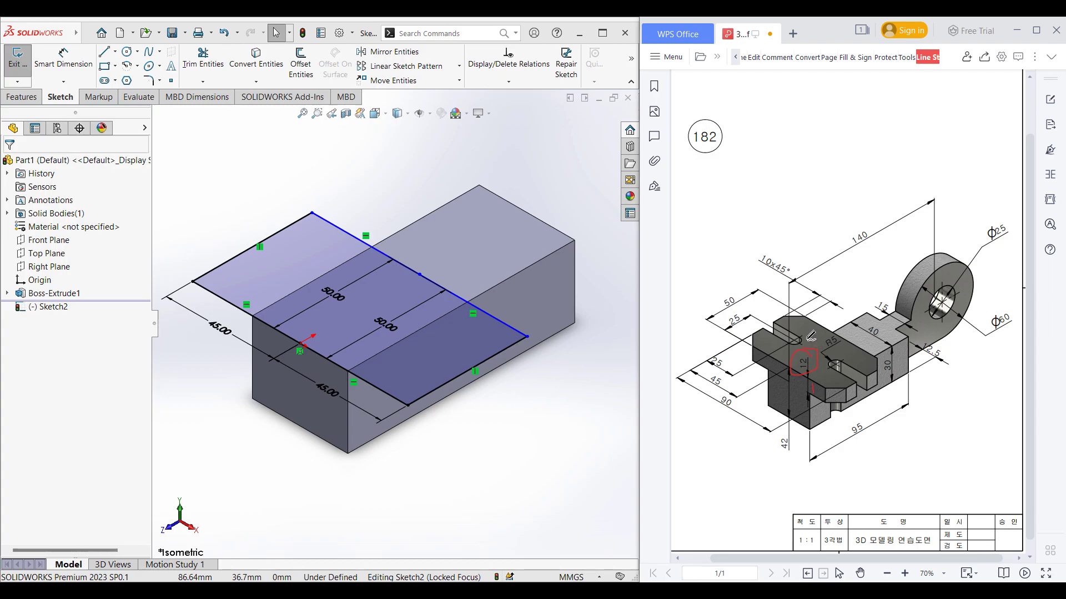
click(22, 94)
click(24, 64)
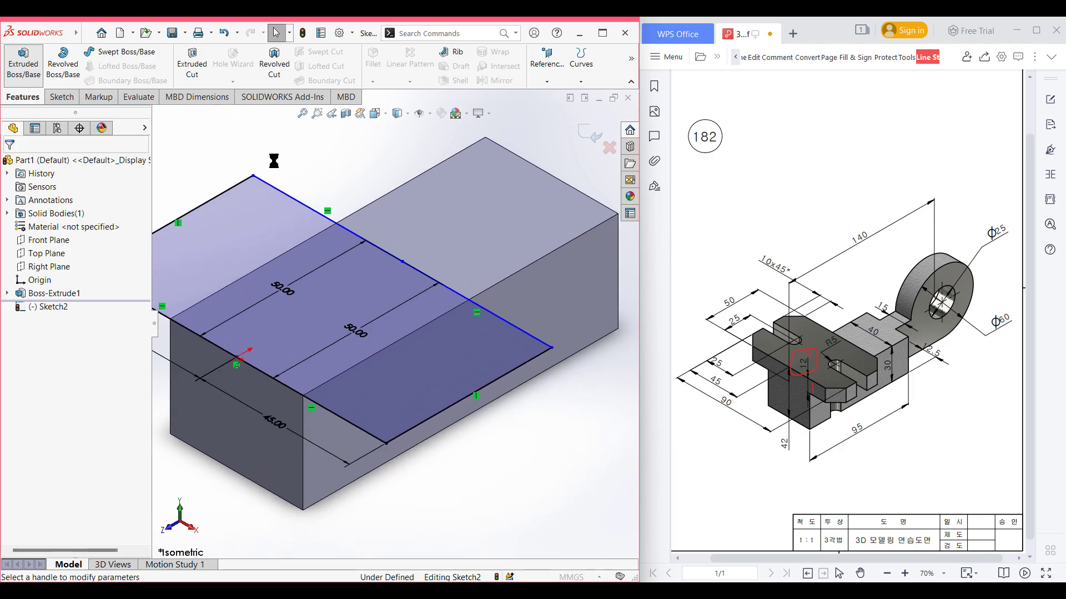
text(12)
key(Return)
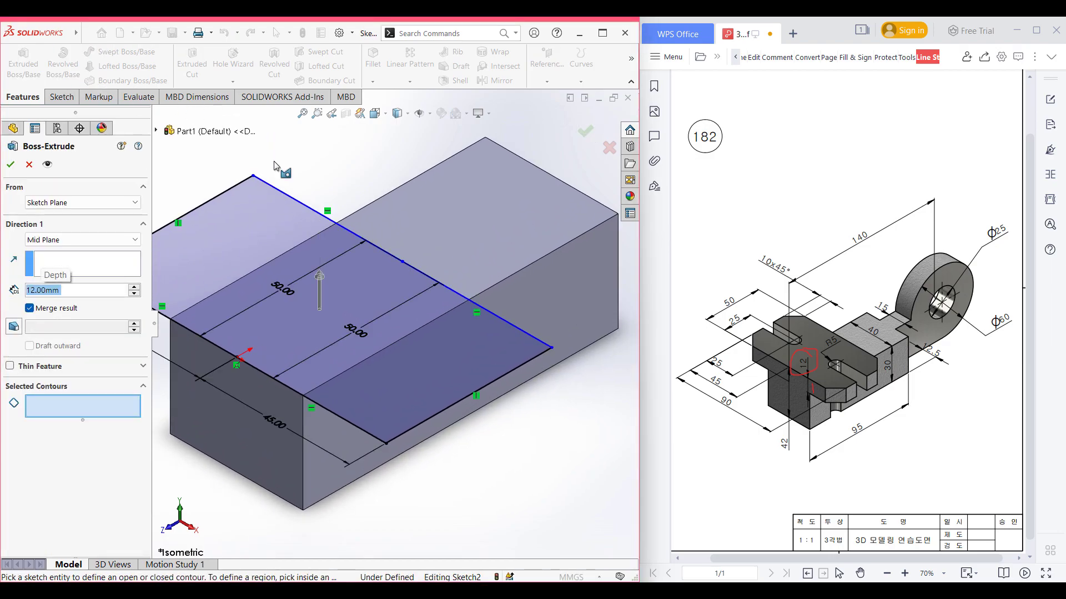
click(269, 238)
click(391, 291)
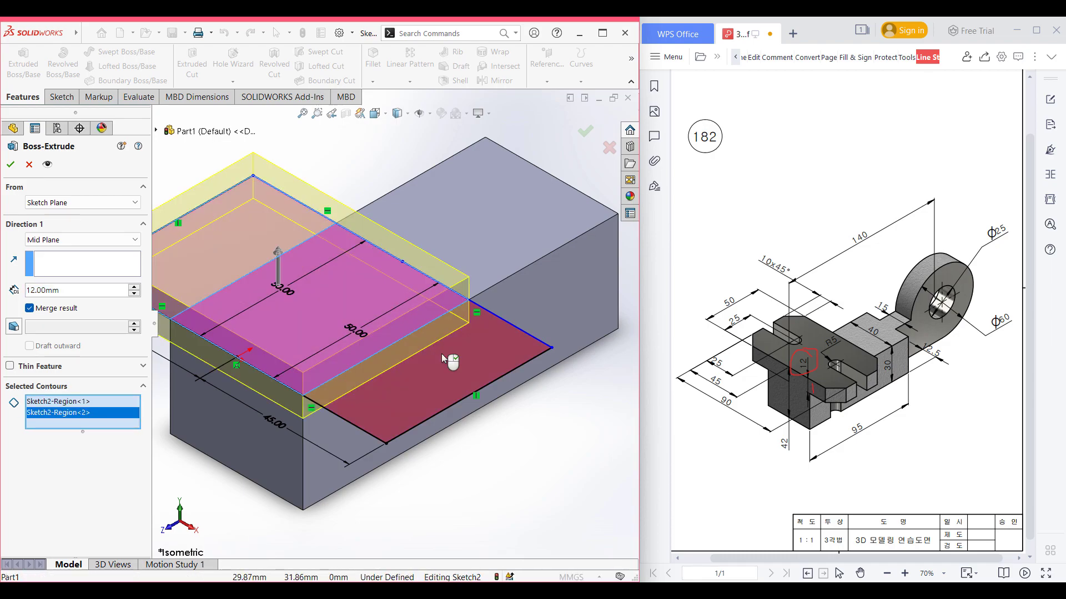
click(447, 360)
scroll(330, 321, up, 2)
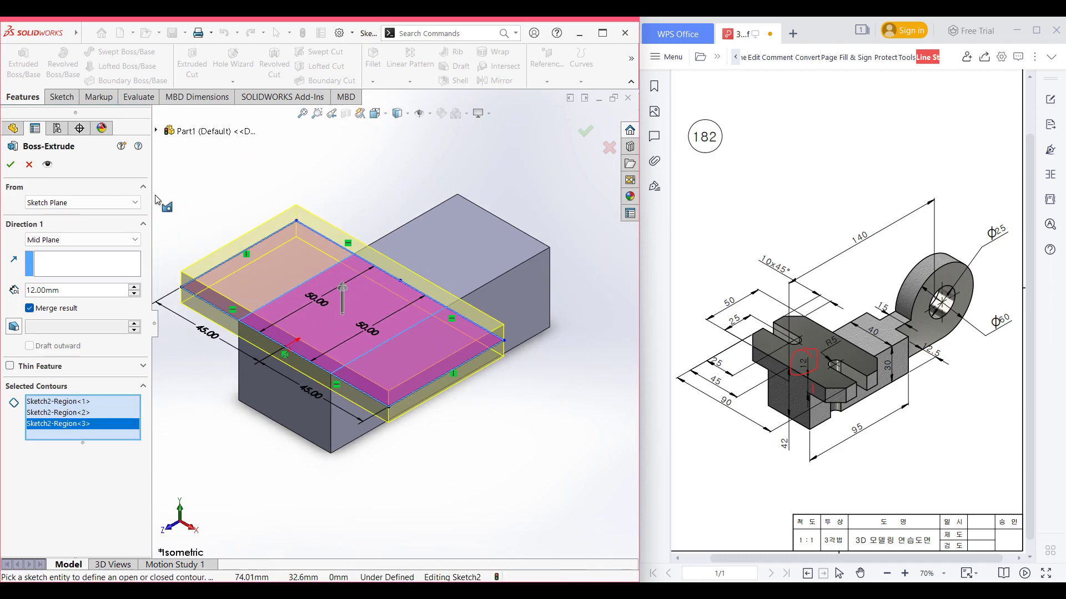
Give the plate extrusion a Blind end condition and complete it.
click(75, 240)
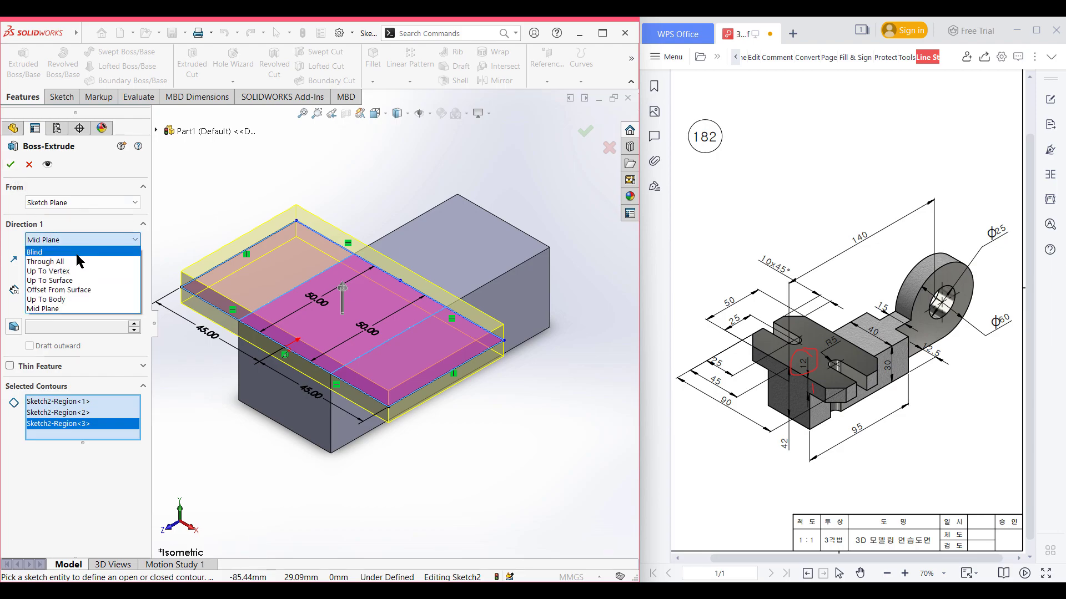
click(77, 253)
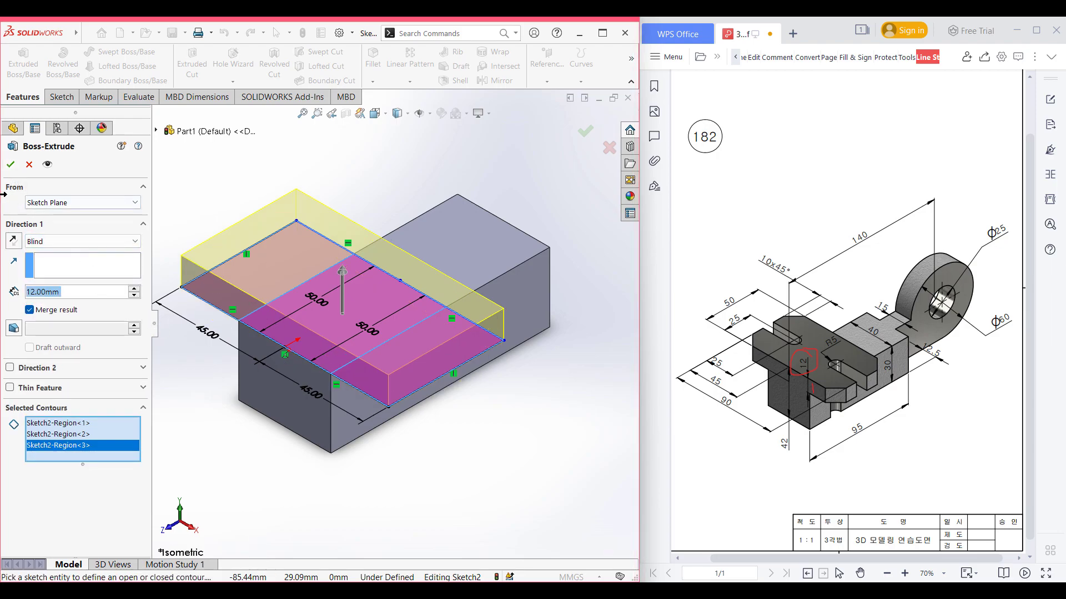
click(10, 165)
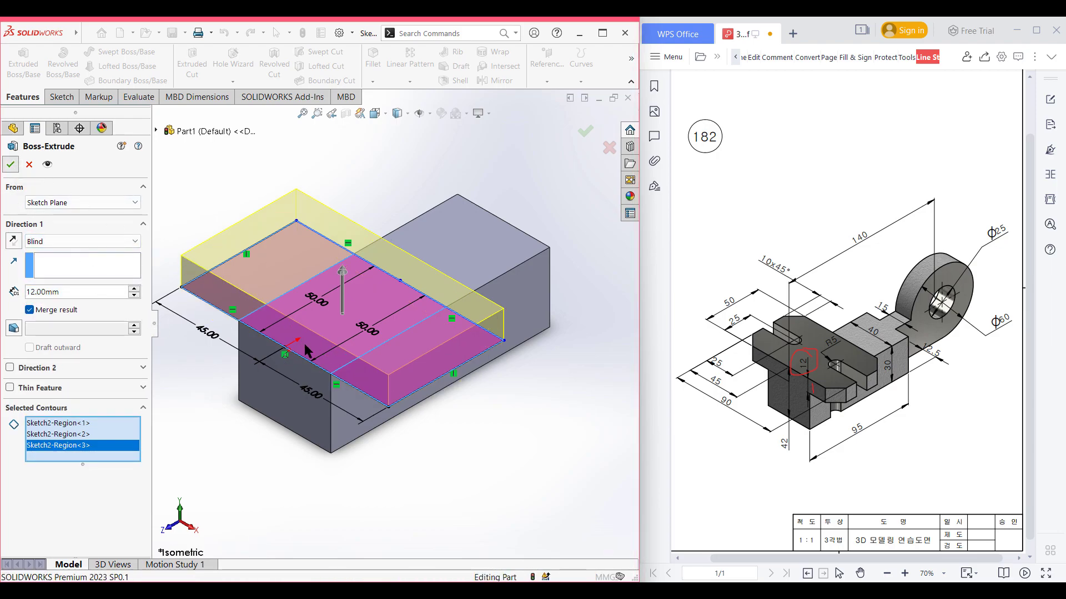
click(279, 434)
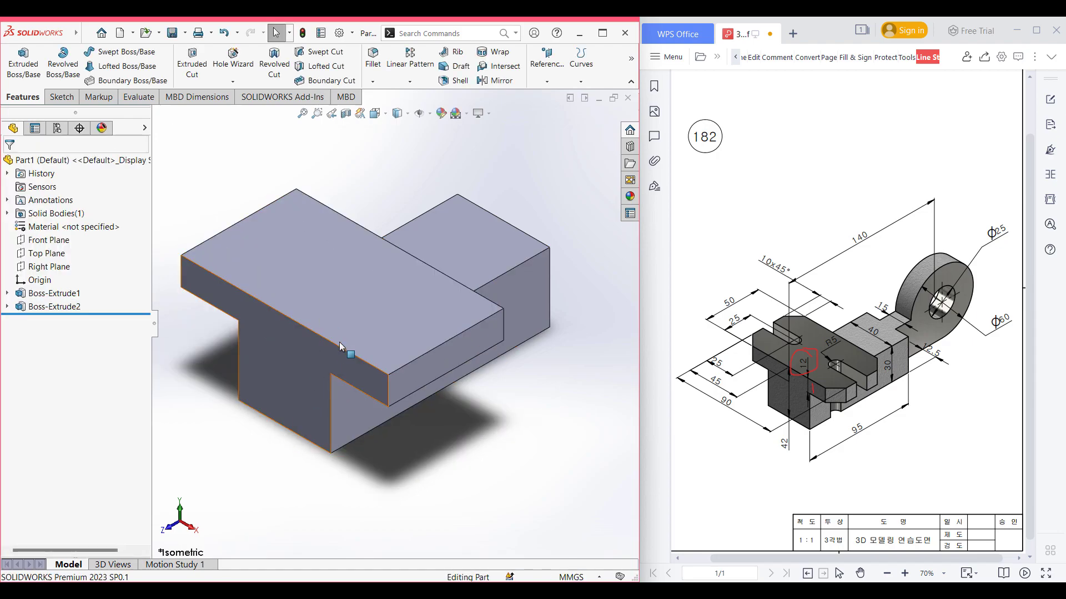
On the plate's top face, sketch a 25 mm horizontal centerline inward from the midpoint of the negative-X edge.
right_click(338, 296)
click(366, 280)
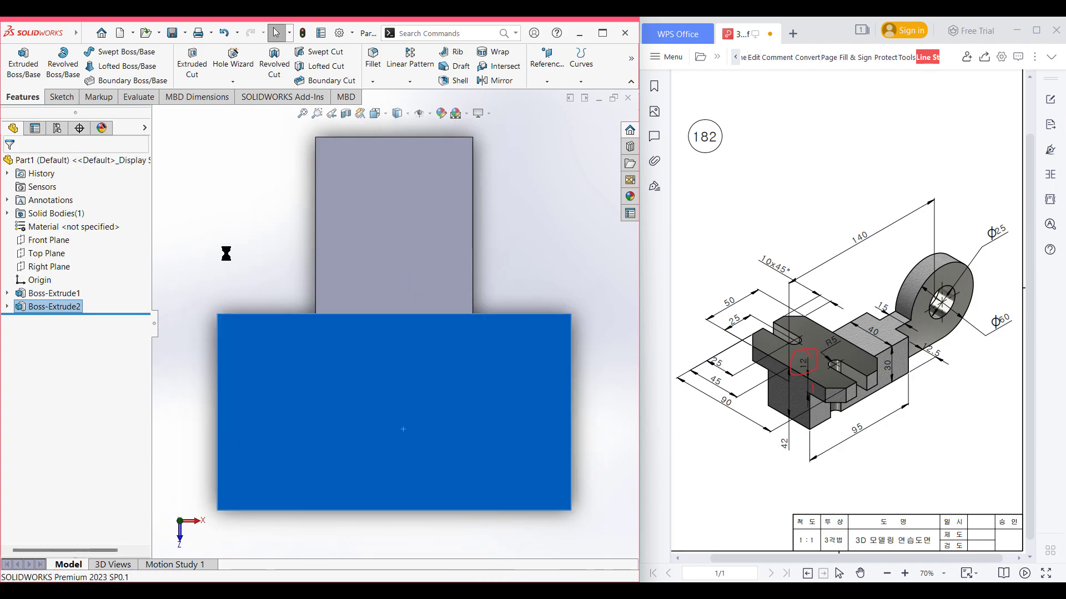
click(116, 52)
click(133, 78)
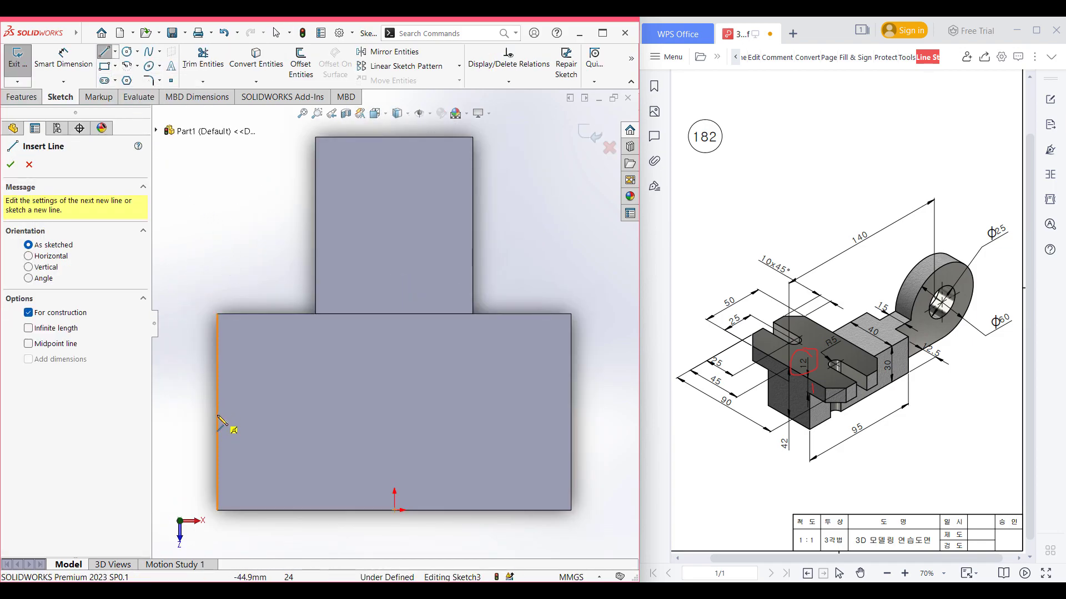
click(218, 412)
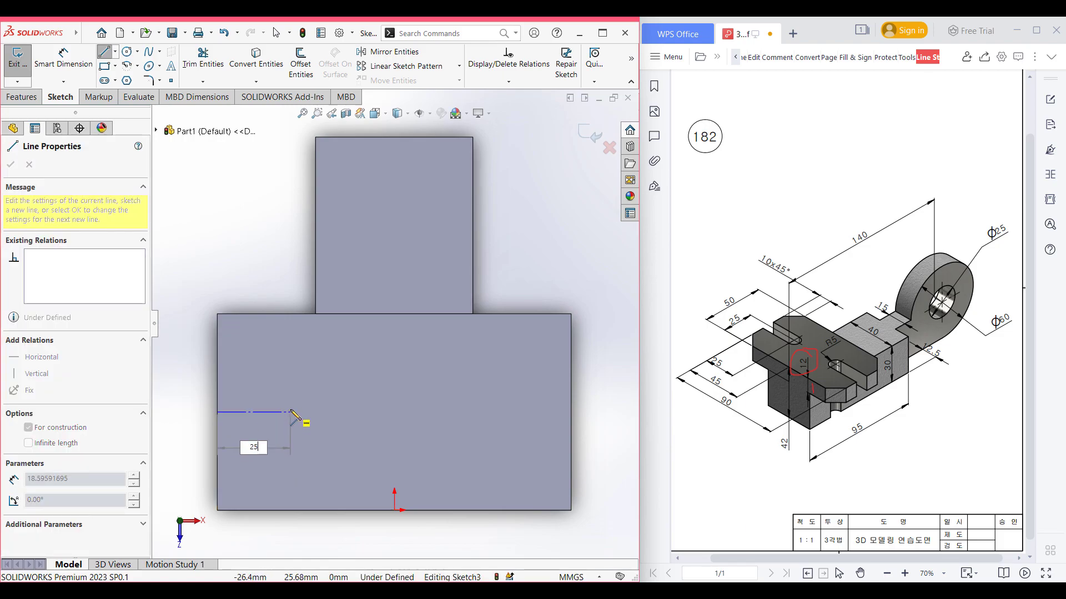
text(25)
key(Return)
key(Escape)
key(Escape)
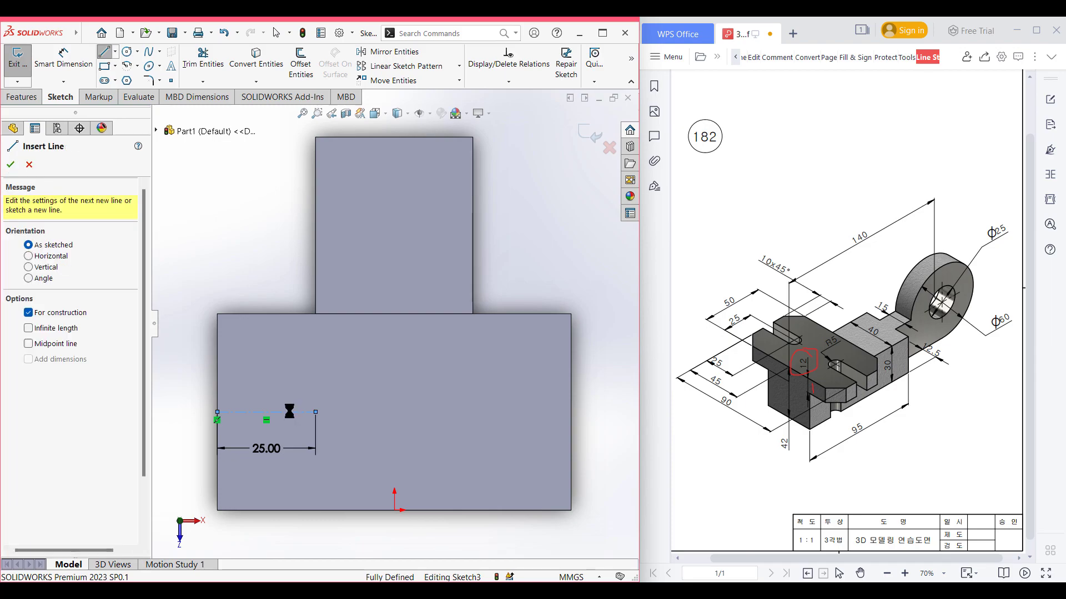
Offset the 25 mm centerline 5 mm in both directions with arc cap ends to form a slot.
click(300, 65)
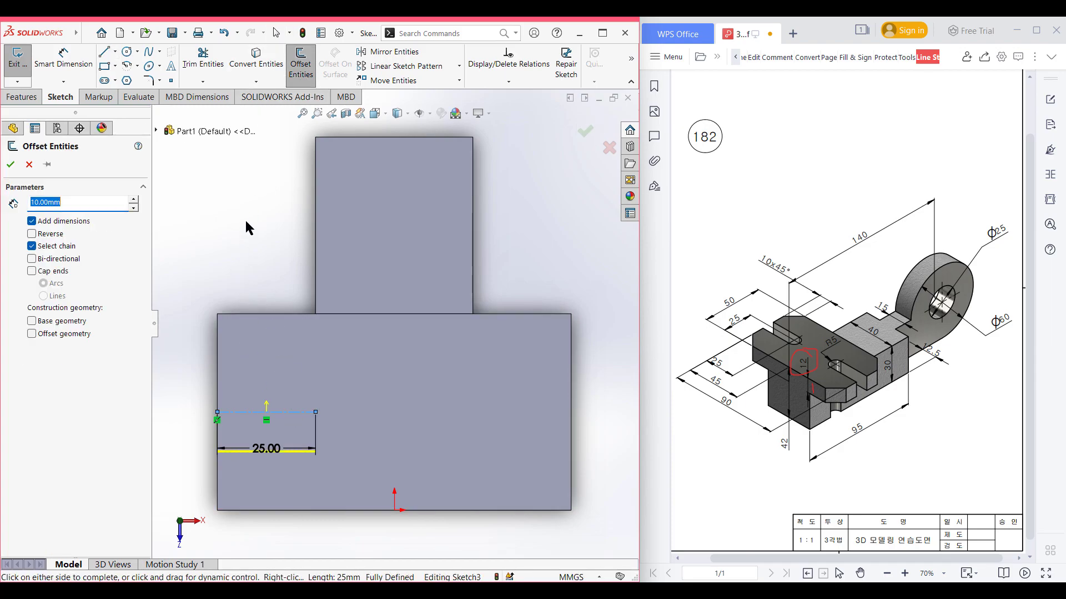
text(5)
key(Return)
click(31, 259)
click(32, 271)
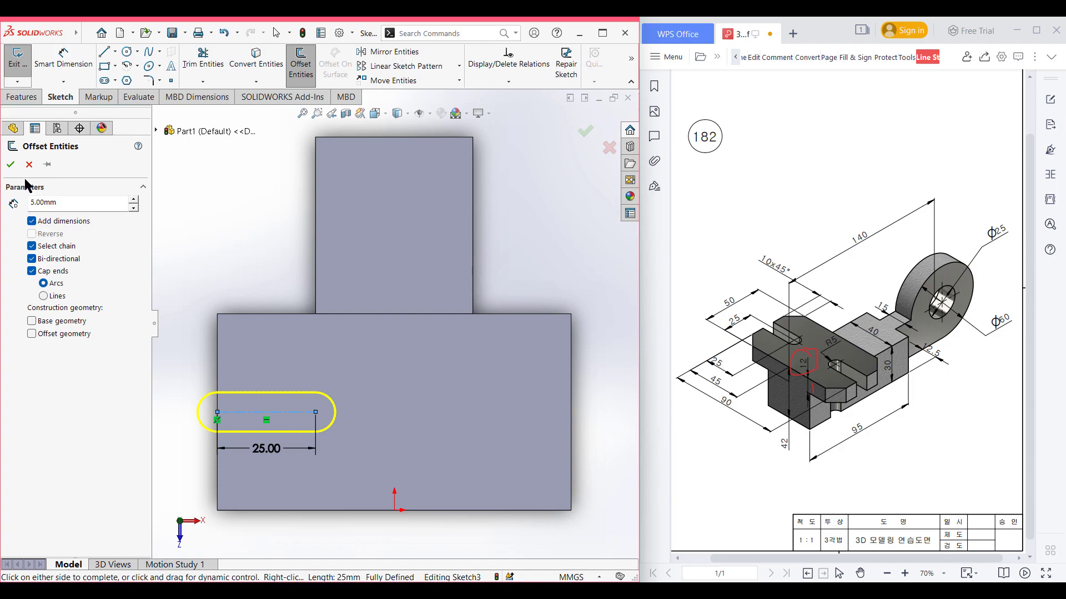
click(11, 165)
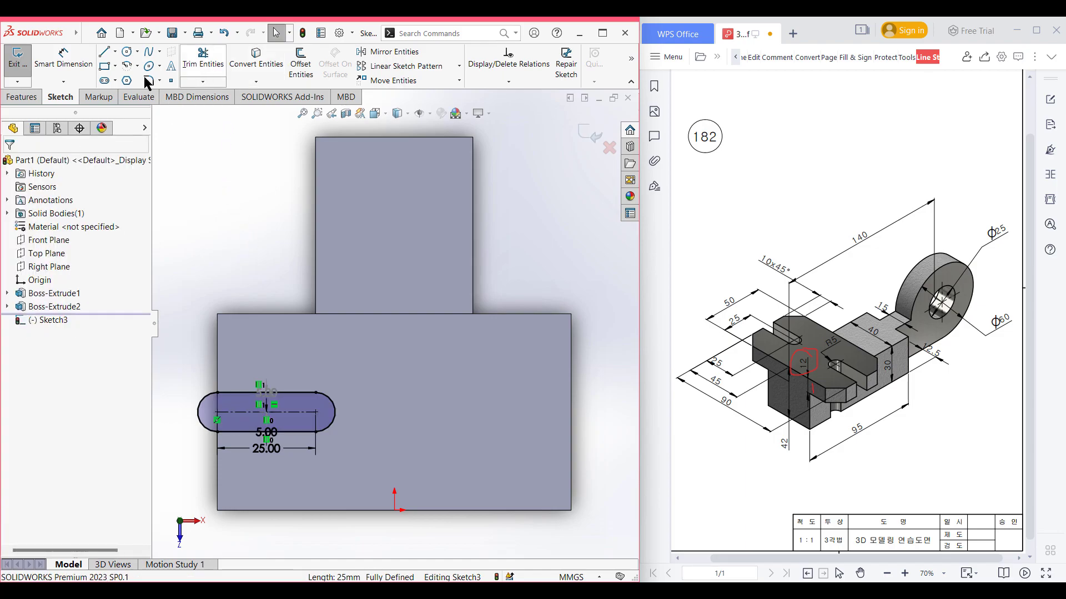
Sketch a vertical centerline about 30 mm long from the origin across the plate's top face.
click(115, 51)
click(134, 78)
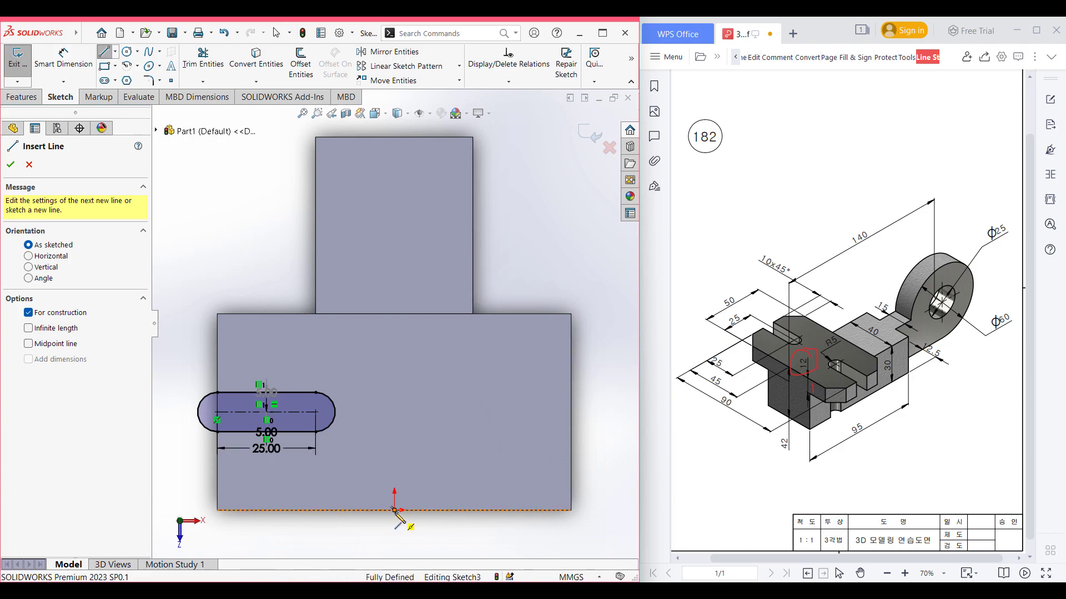
click(394, 509)
click(395, 392)
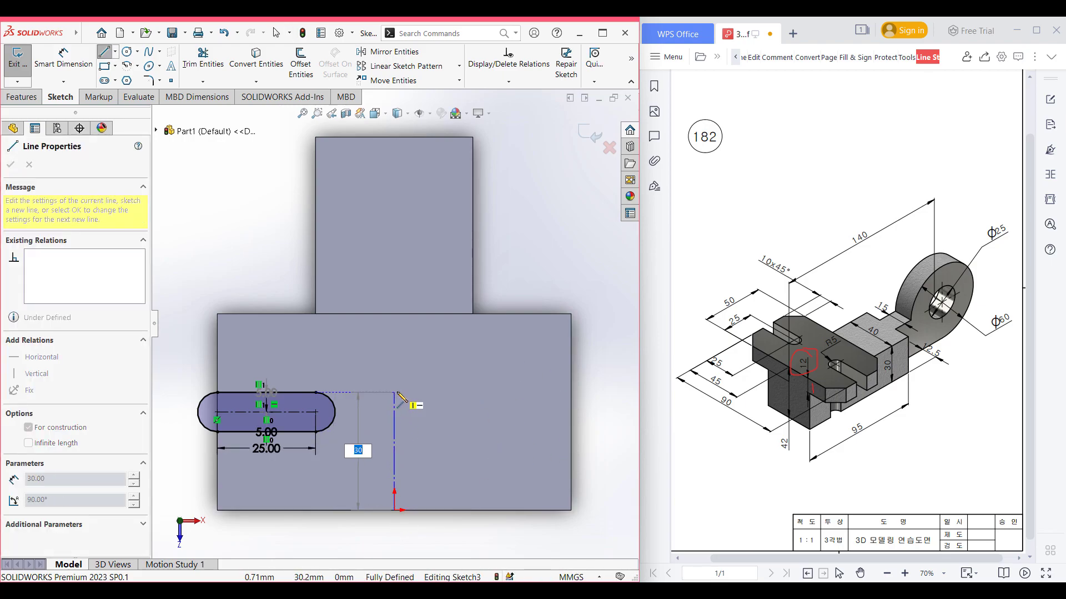
key(Escape)
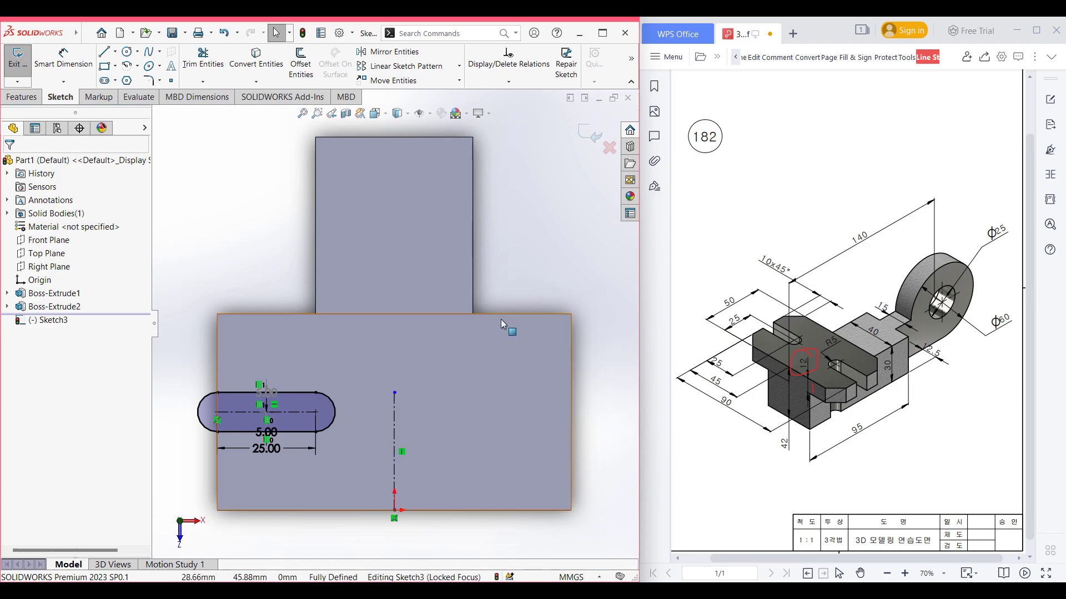
Mirror the slot outline about the vertical centerline.
click(391, 52)
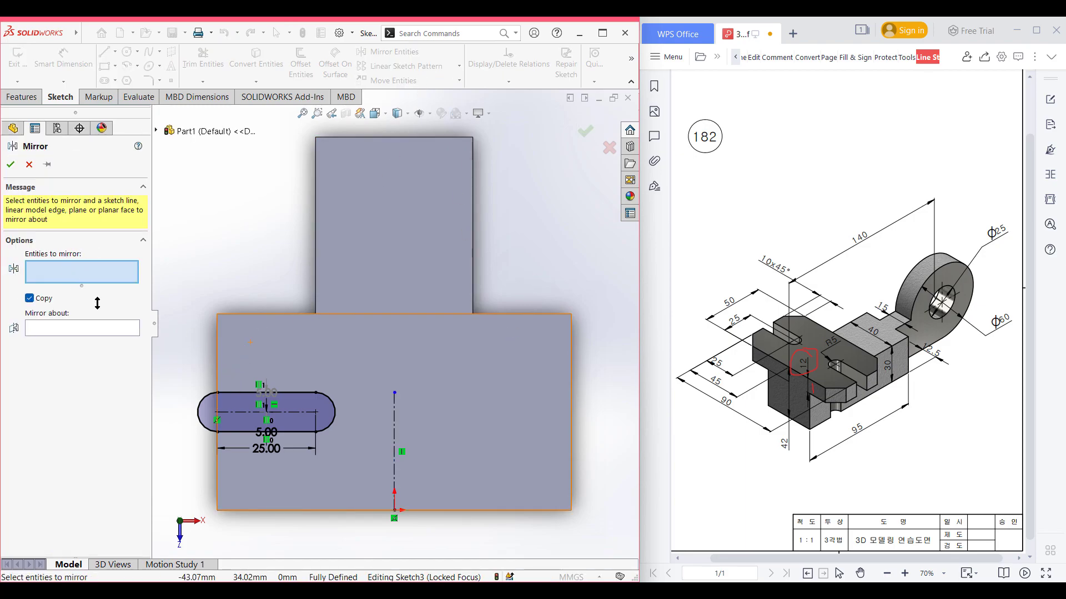
click(231, 401)
click(81, 364)
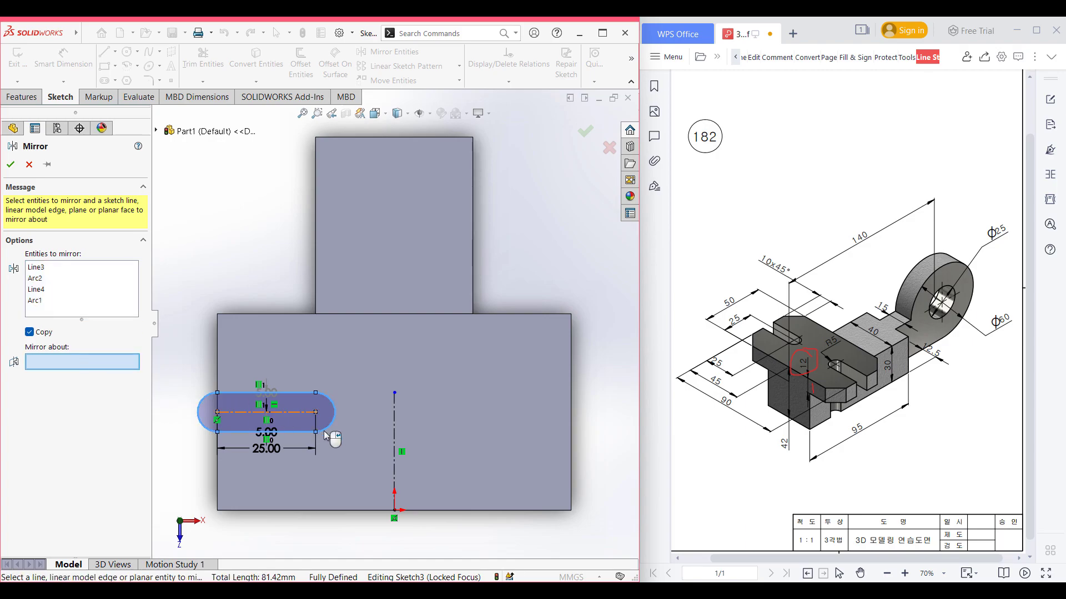
click(395, 416)
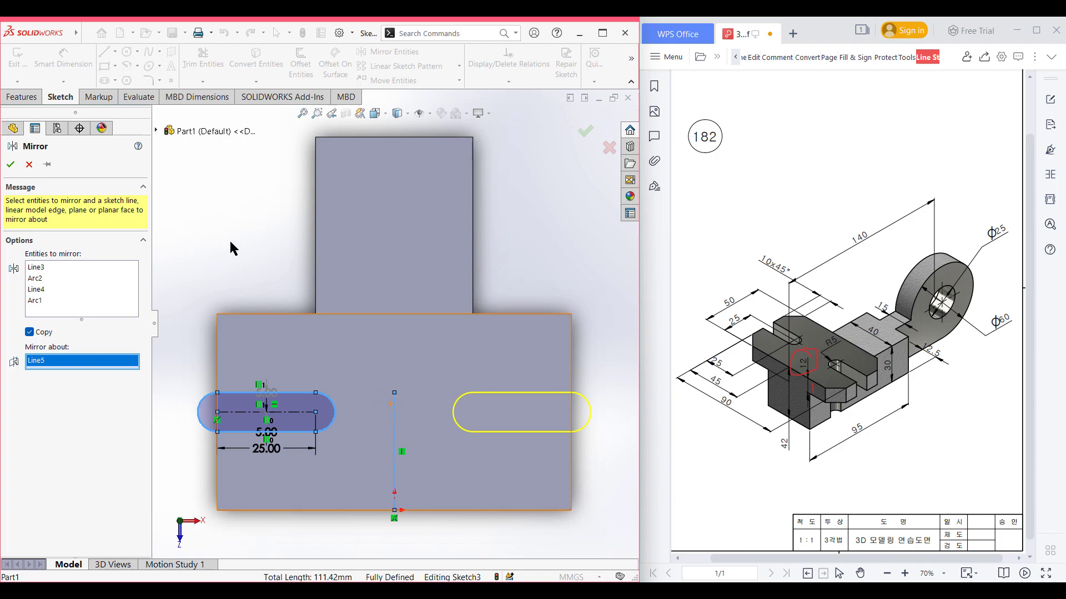
key(Return)
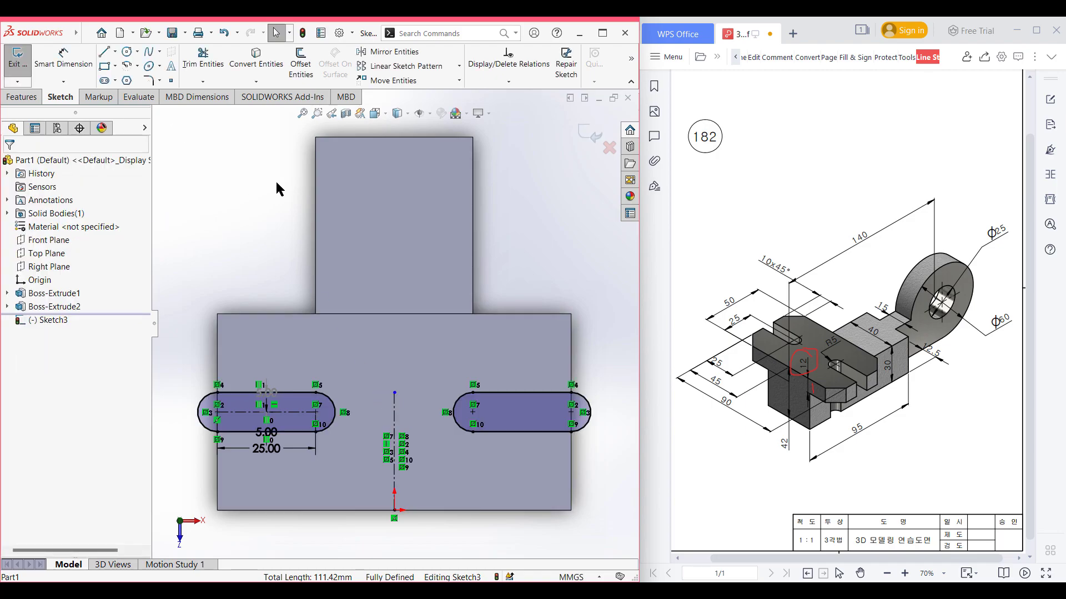
Cut-extrude both slots 67 mm deep through the plate and block sides with the Blind end condition.
key(ctrl+7)
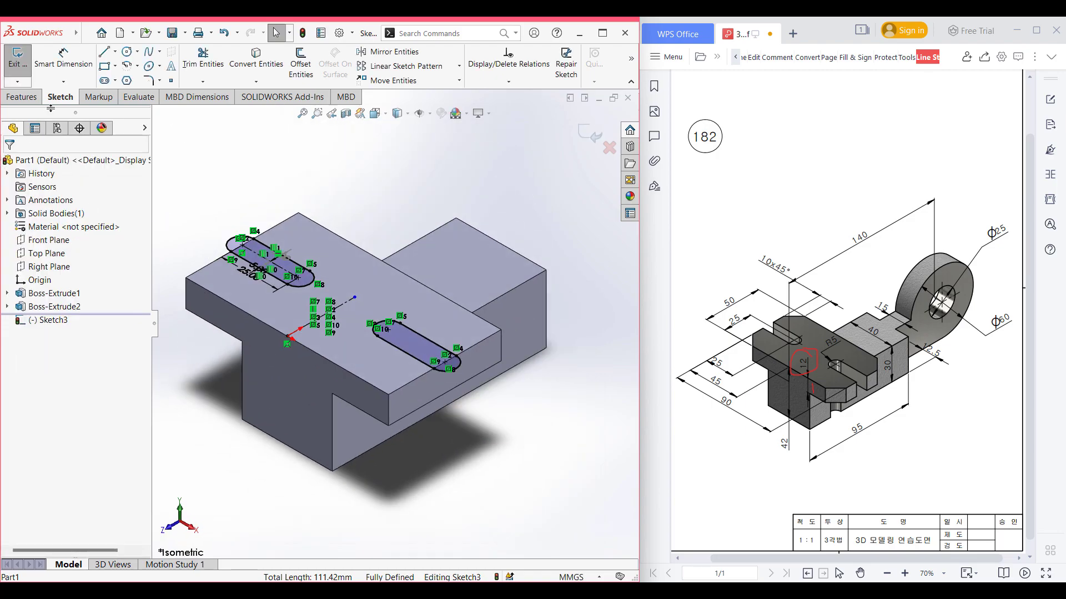
click(21, 97)
click(192, 61)
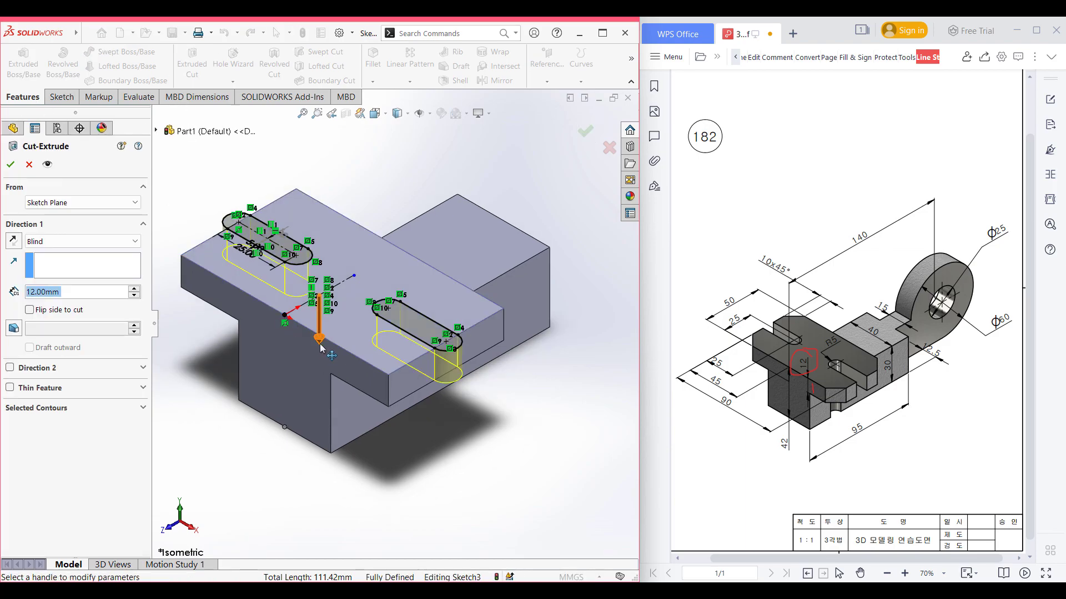
drag(321, 348, 320, 484)
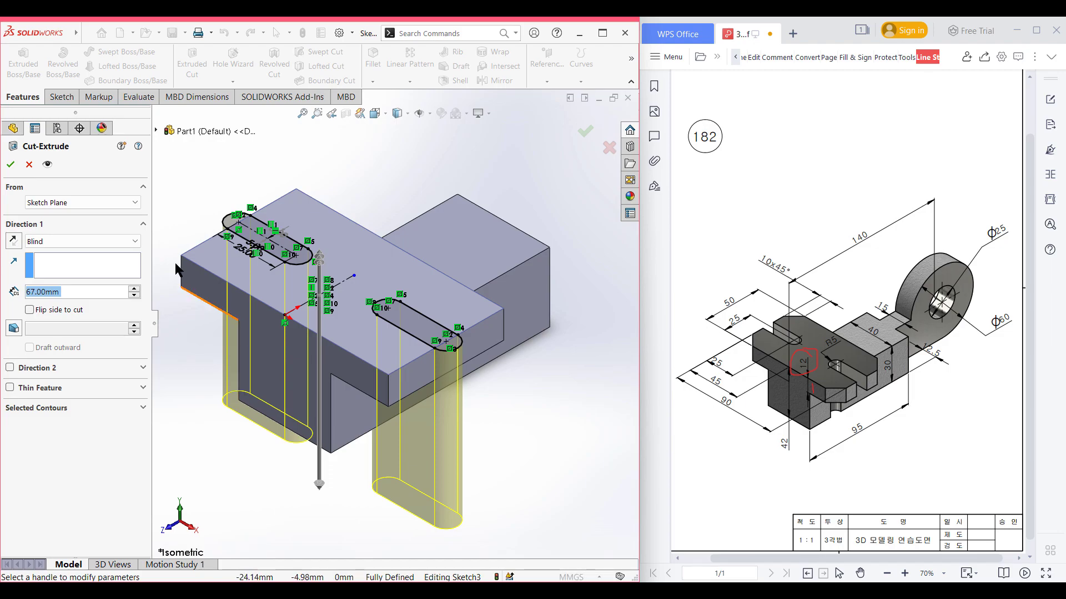
click(10, 164)
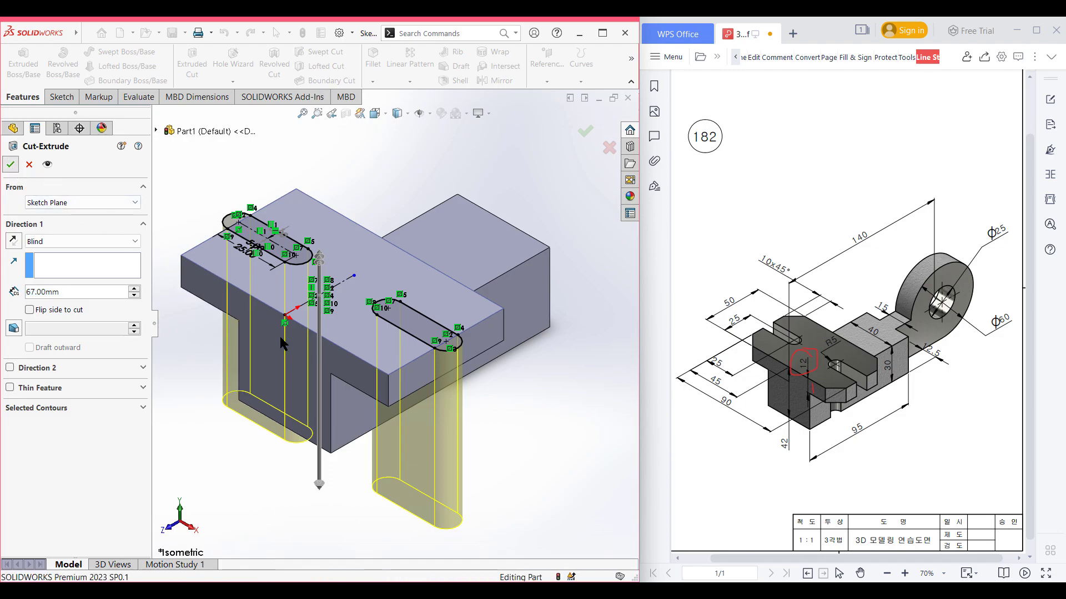
click(419, 443)
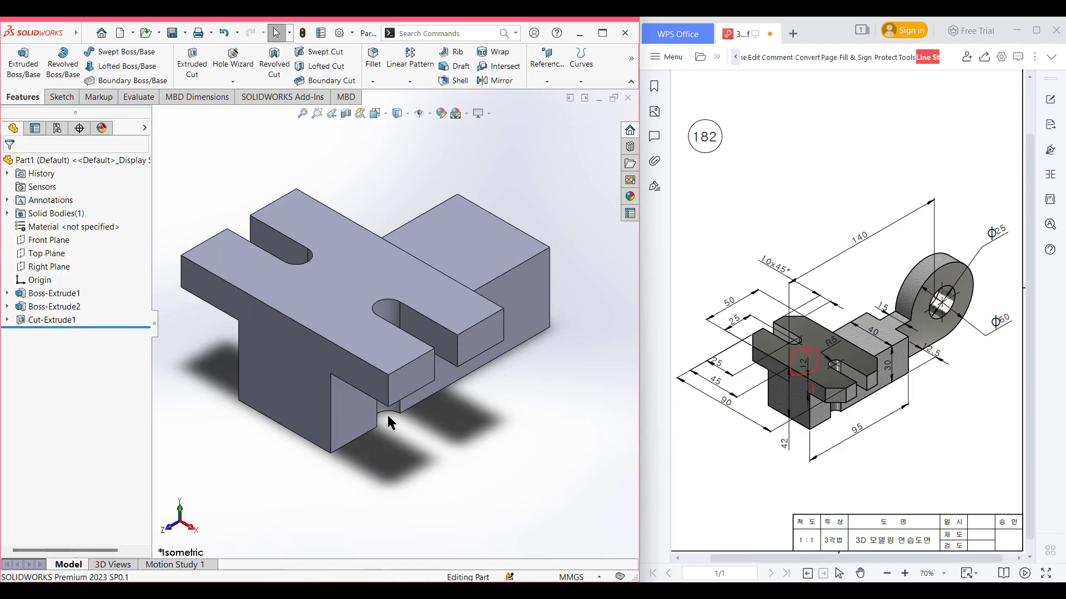
middle_drag(416, 435, 360, 390)
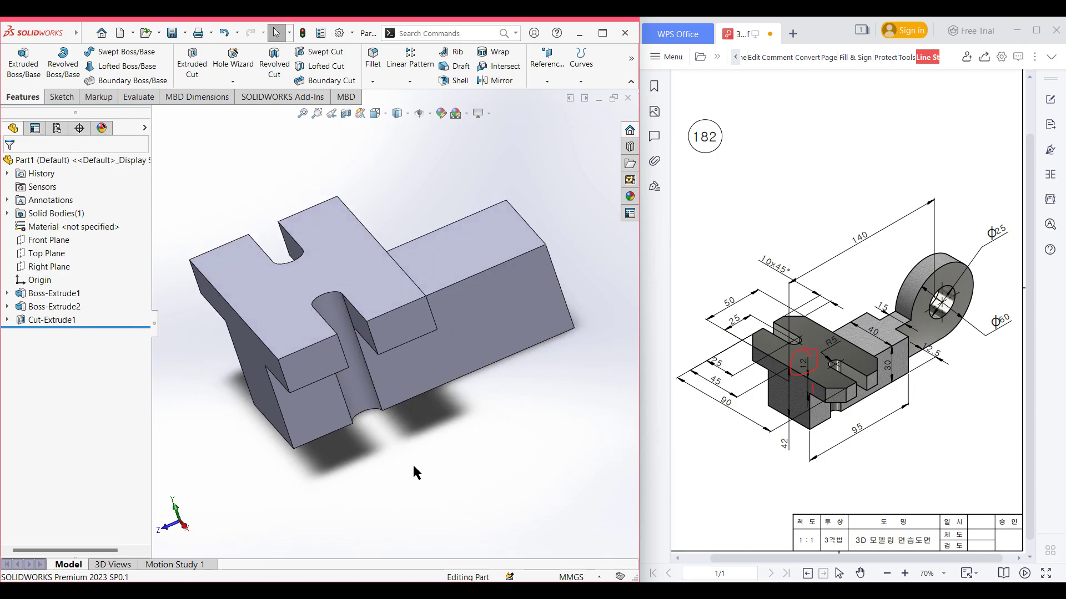
middle_drag(414, 467, 441, 470)
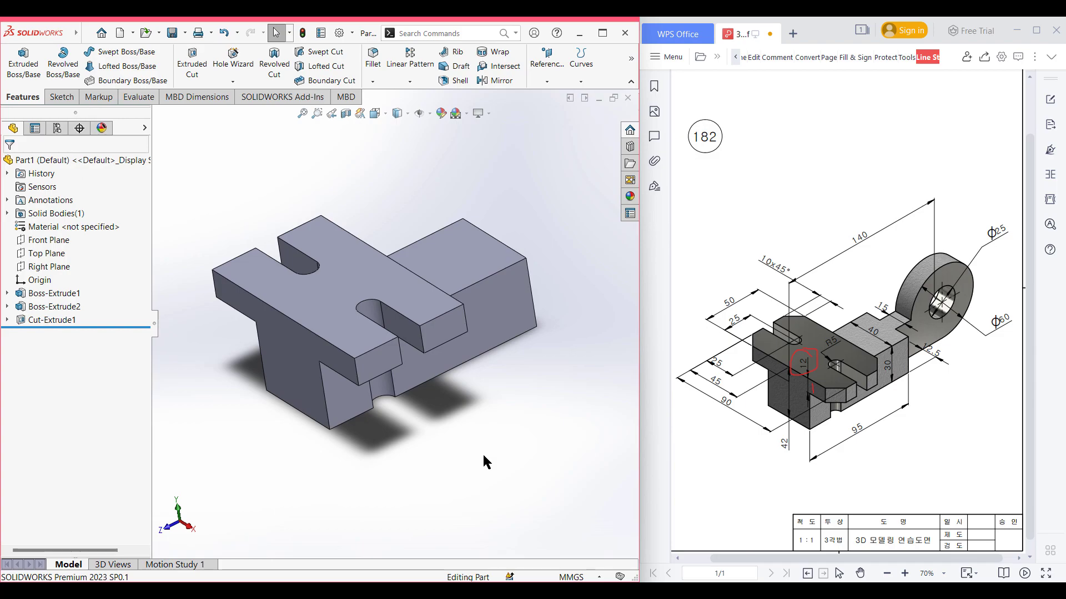
key(ctrl+7)
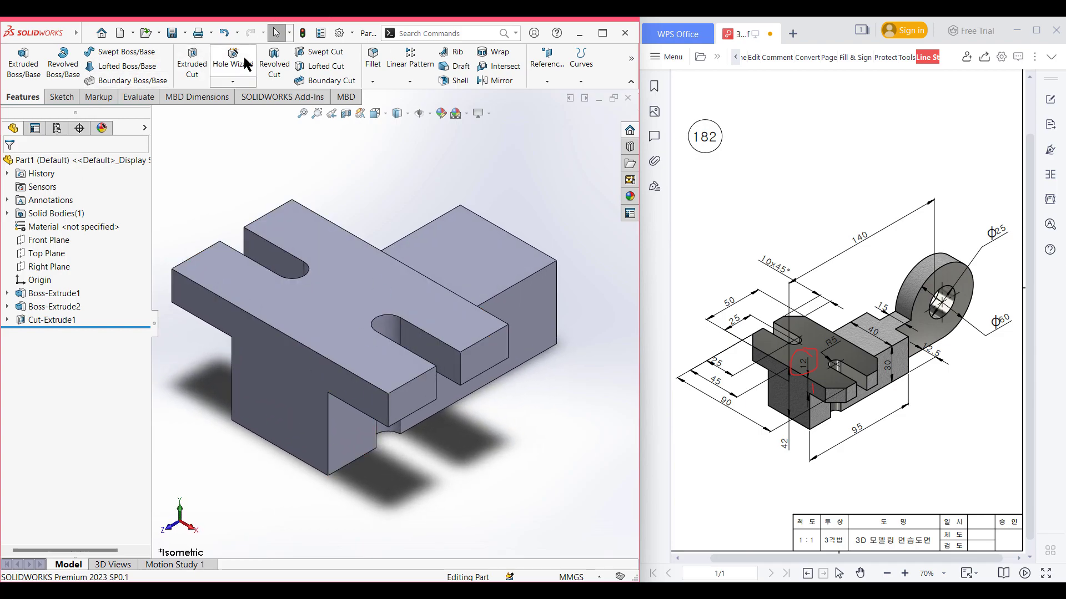
Chamfer the top plate's four vertical corner edges by 10 mm at 45 degrees.
click(377, 82)
click(391, 110)
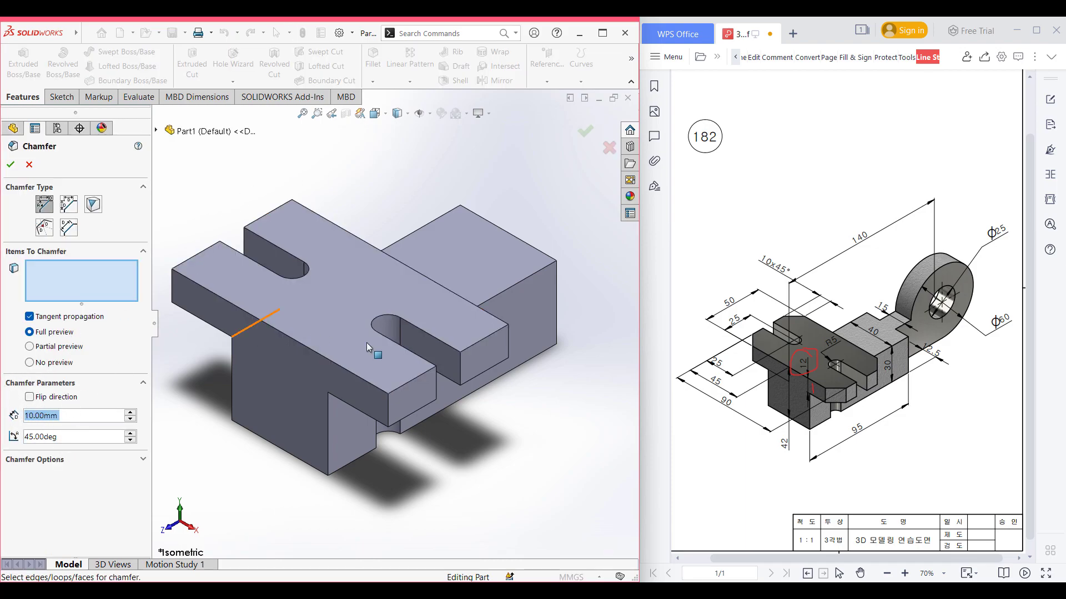
click(388, 411)
click(510, 349)
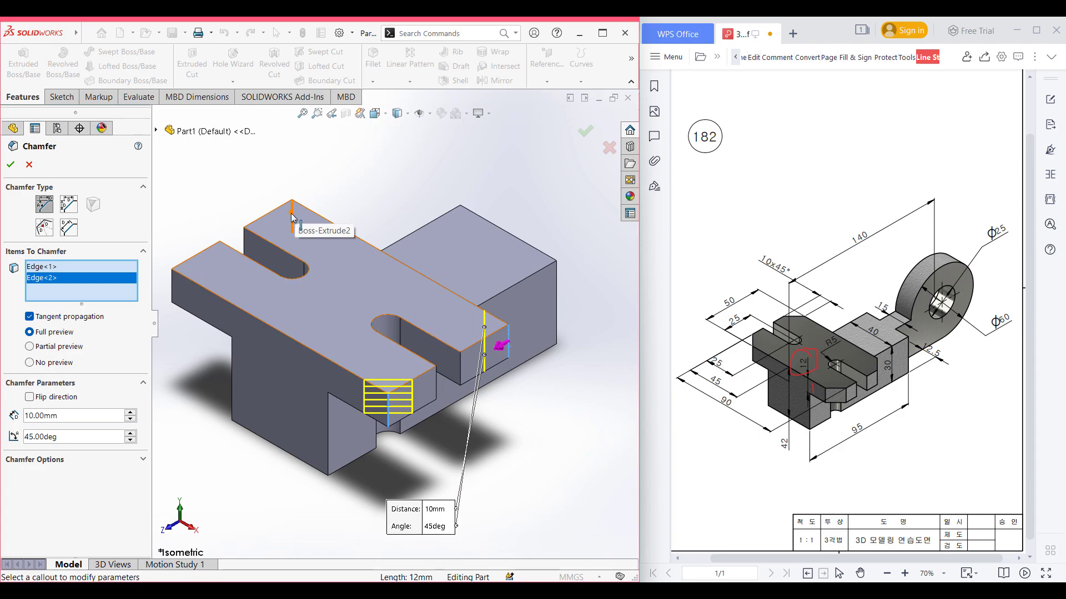
middle_drag(330, 181, 313, 280)
scroll(313, 276, down, 1)
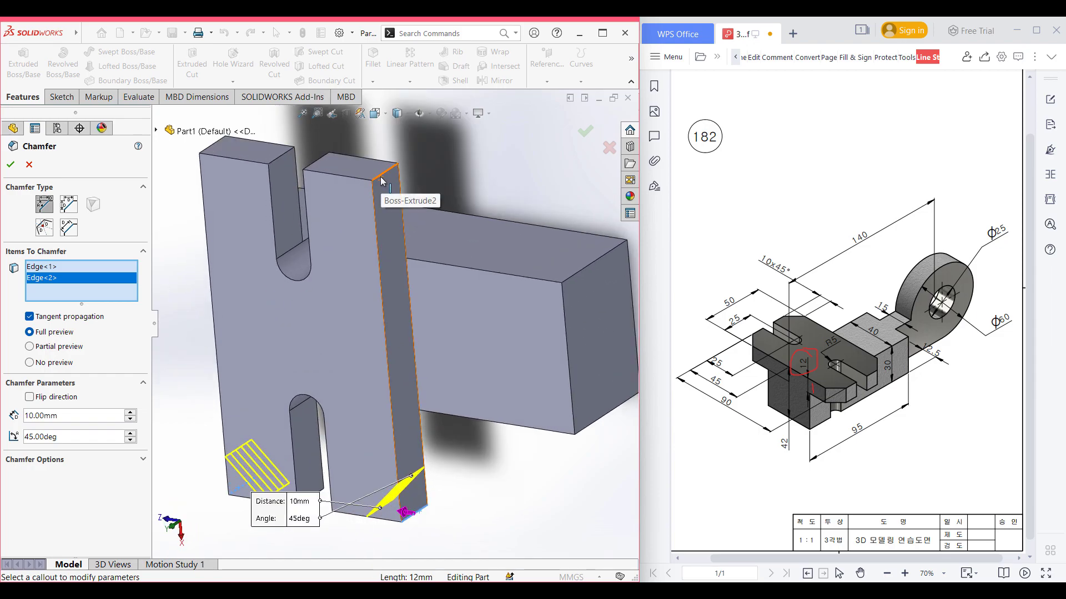
click(381, 179)
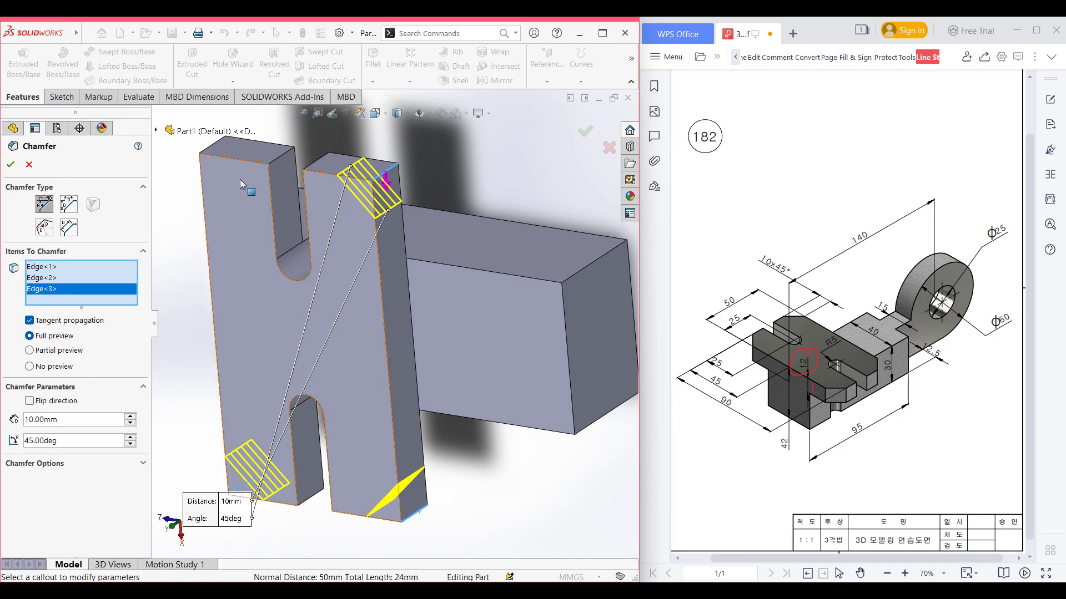
click(216, 161)
middle_drag(250, 253, 242, 195)
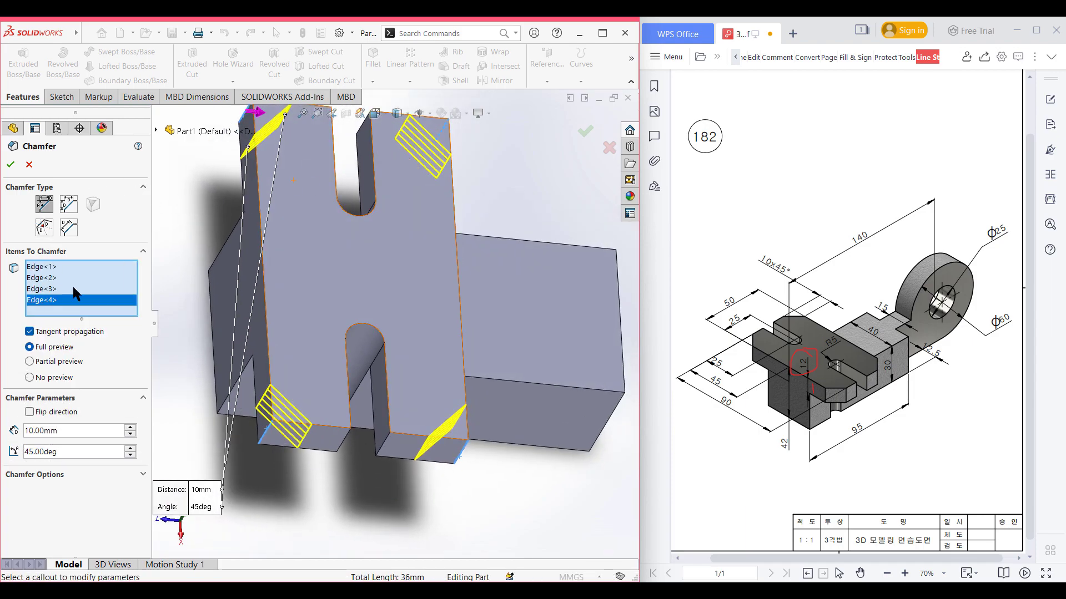
click(11, 165)
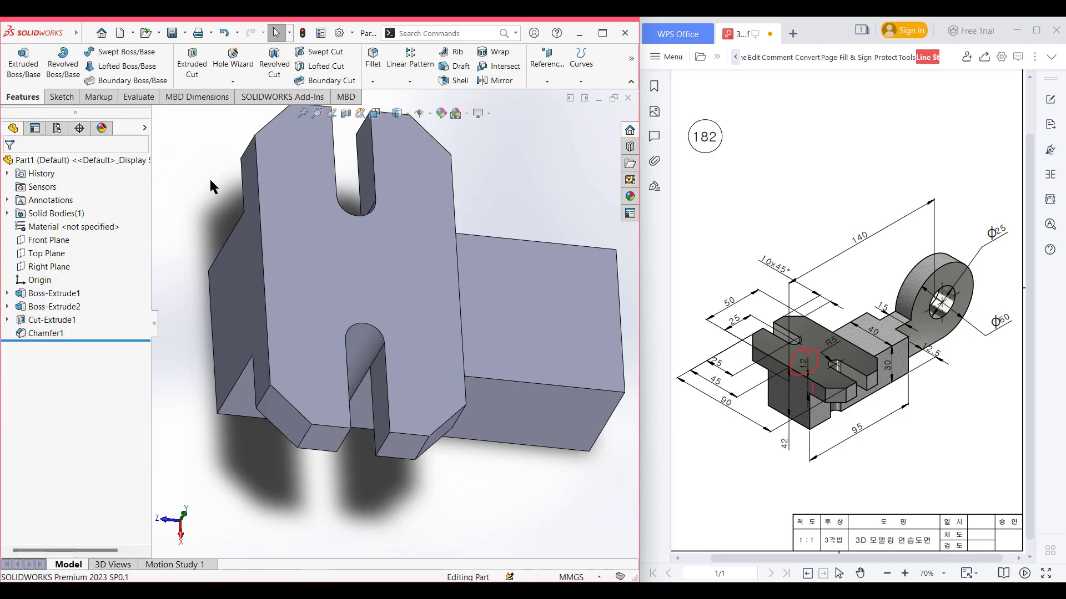
key(ctrl+7)
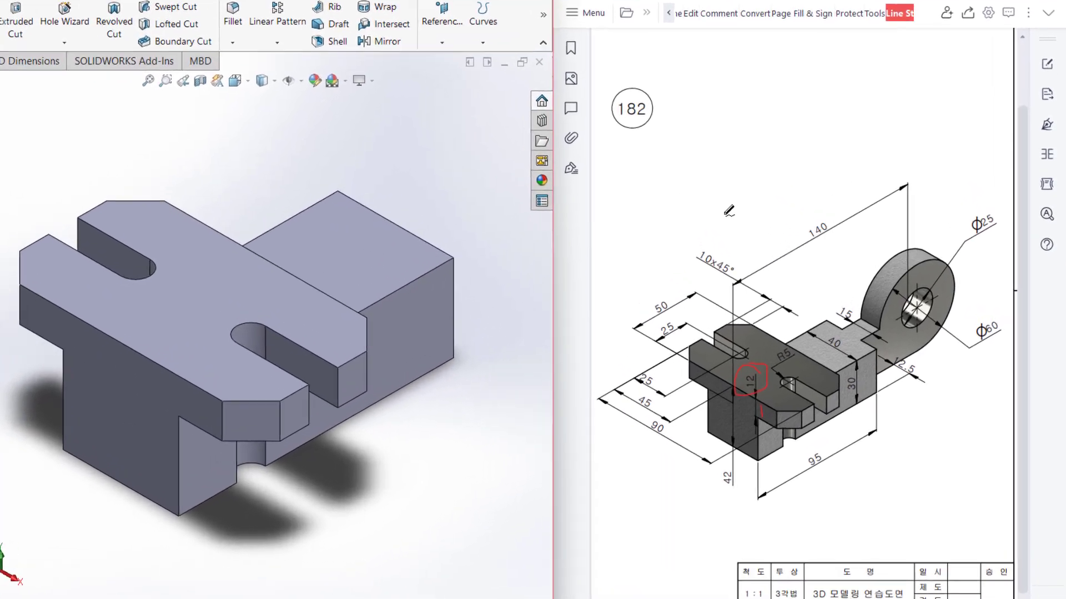
Examine the drawing's ring end: its outer and hole diameters, centre distance from the front face, neck edges and thickness dimensions.
drag(781, 225, 799, 216)
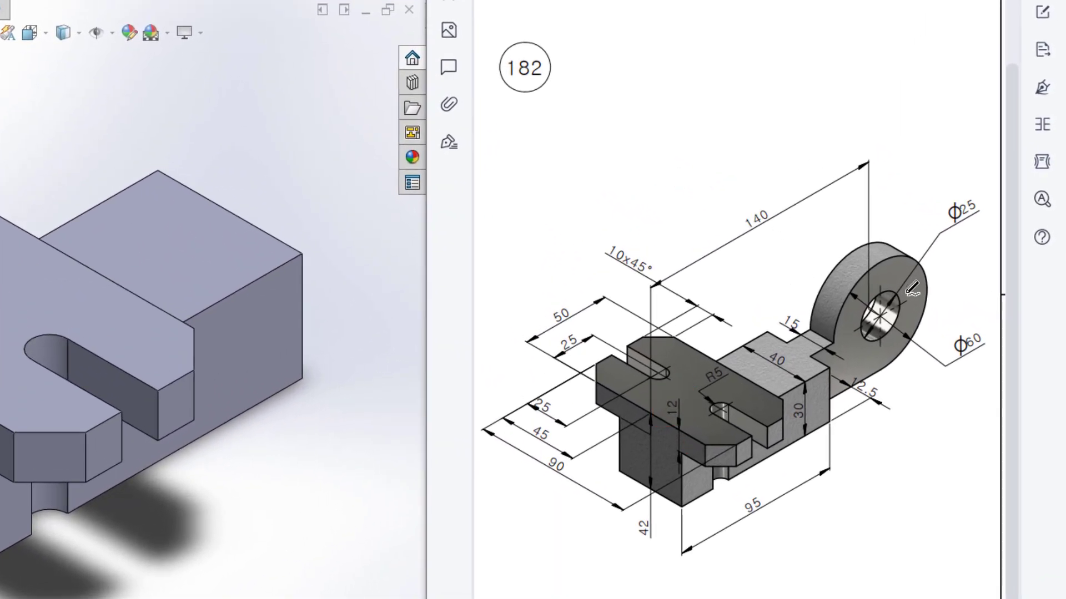
mouse_move(906, 258)
mouse_down()
mouse_move(882, 262)
mouse_move(840, 327)
mouse_move(846, 359)
mouse_move(883, 378)
mouse_move(914, 343)
mouse_move(934, 289)
mouse_move(915, 260)
mouse_up()
mouse_move(982, 318)
mouse_down()
mouse_move(957, 343)
mouse_move(996, 332)
mouse_up()
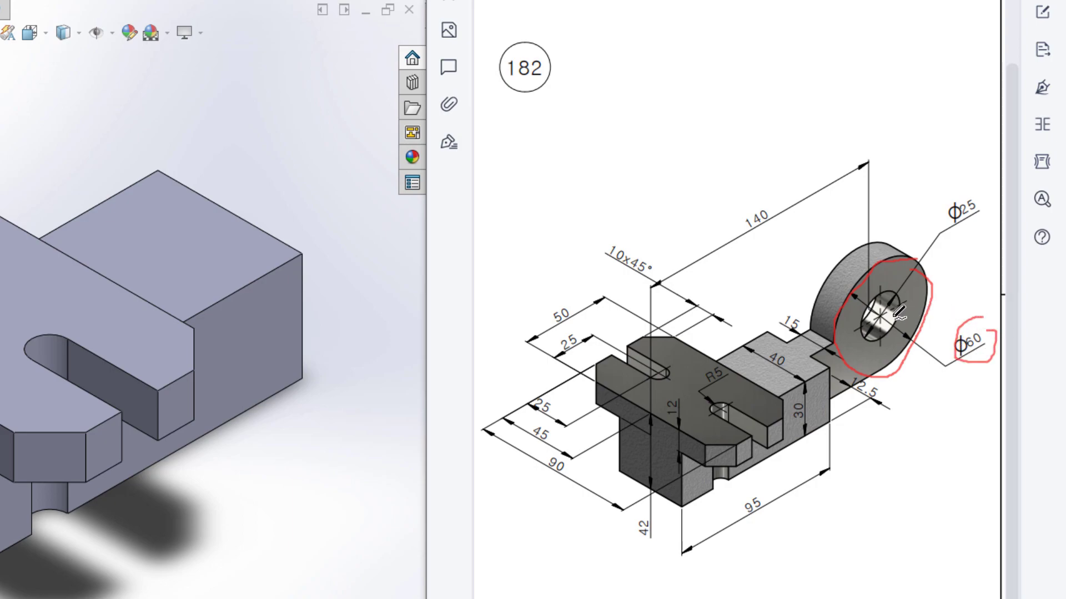
mouse_move(779, 194)
mouse_down()
mouse_move(756, 198)
mouse_move(780, 217)
mouse_move(769, 205)
mouse_up()
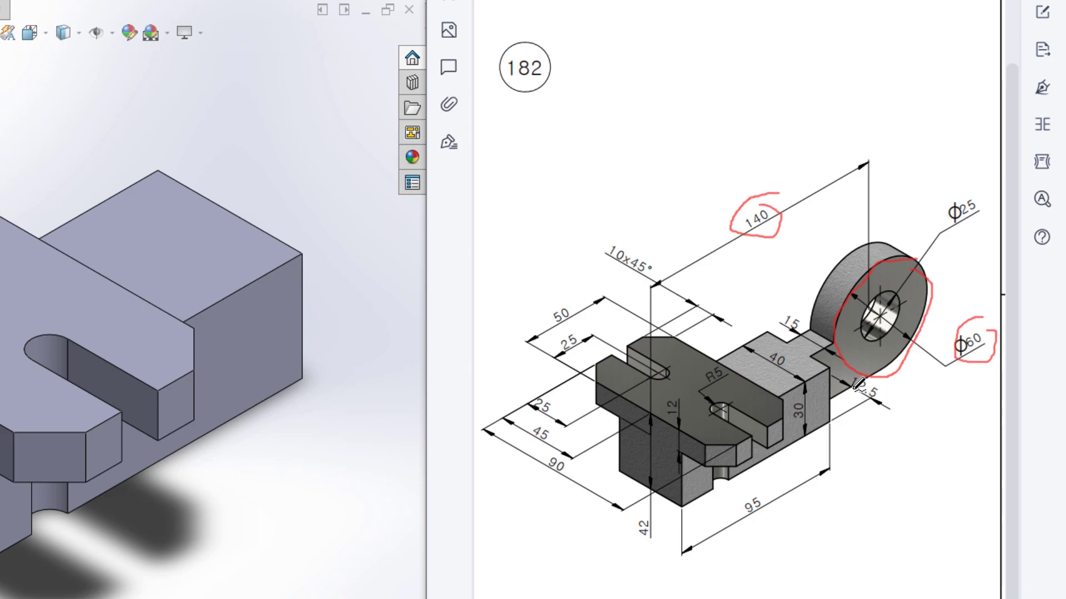
drag(790, 440, 842, 413)
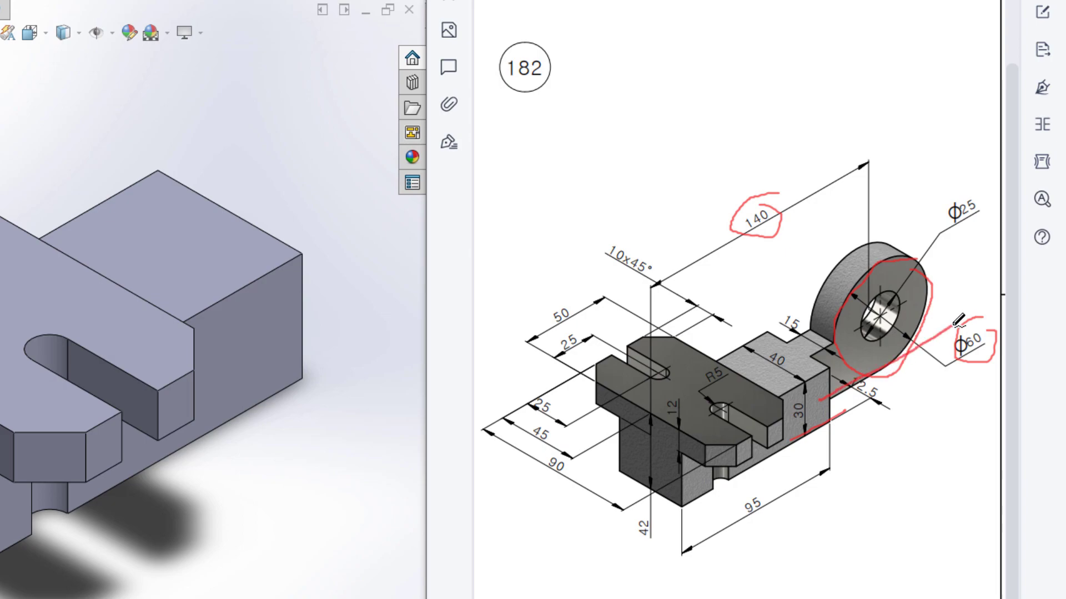
mouse_move(942, 332)
mouse_down()
mouse_move(948, 312)
mouse_move(956, 330)
mouse_up()
mouse_move(811, 355)
mouse_down()
mouse_move(838, 342)
mouse_move(808, 358)
mouse_move(829, 348)
mouse_move(864, 365)
mouse_up()
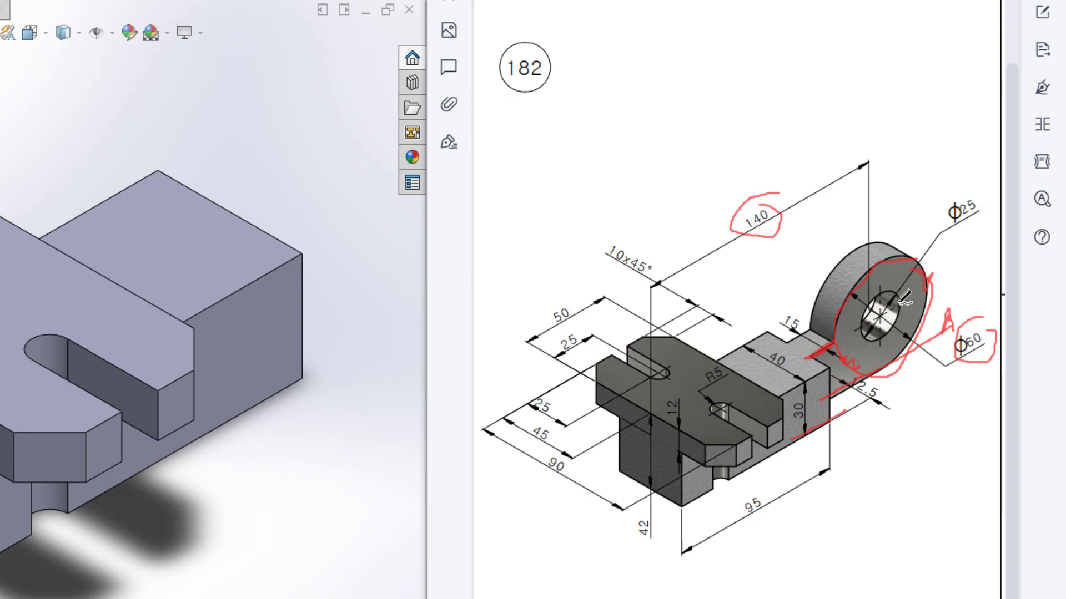
drag(814, 354, 826, 392)
mouse_move(897, 302)
mouse_down()
mouse_move(877, 295)
mouse_move(862, 321)
mouse_move(891, 339)
mouse_move(905, 301)
mouse_up()
mouse_move(965, 188)
mouse_down()
mouse_move(938, 239)
mouse_move(986, 195)
mouse_move(970, 189)
mouse_up()
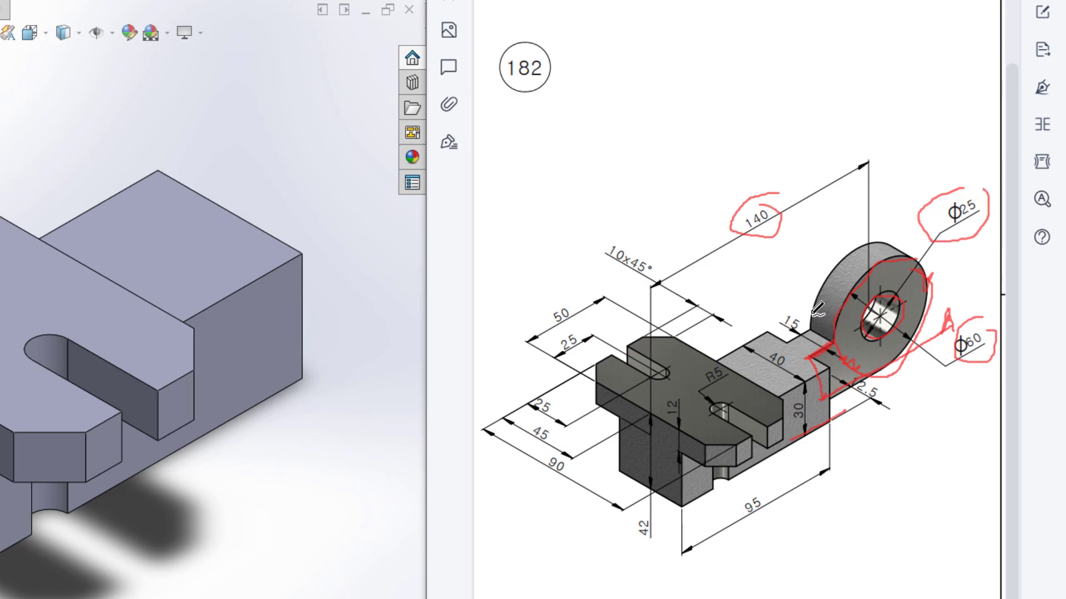
mouse_move(781, 315)
mouse_down()
mouse_move(822, 328)
mouse_move(813, 312)
mouse_up()
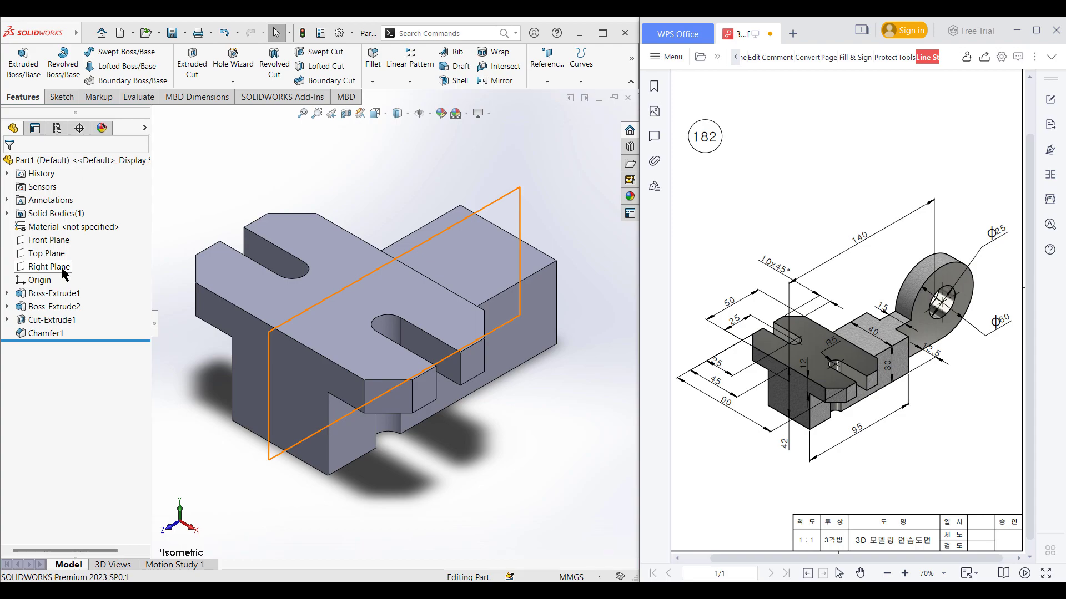
Start a sketch on the Right Plane and draw a 60 mm diameter circle above and beyond the block's rear end.
right_click(61, 267)
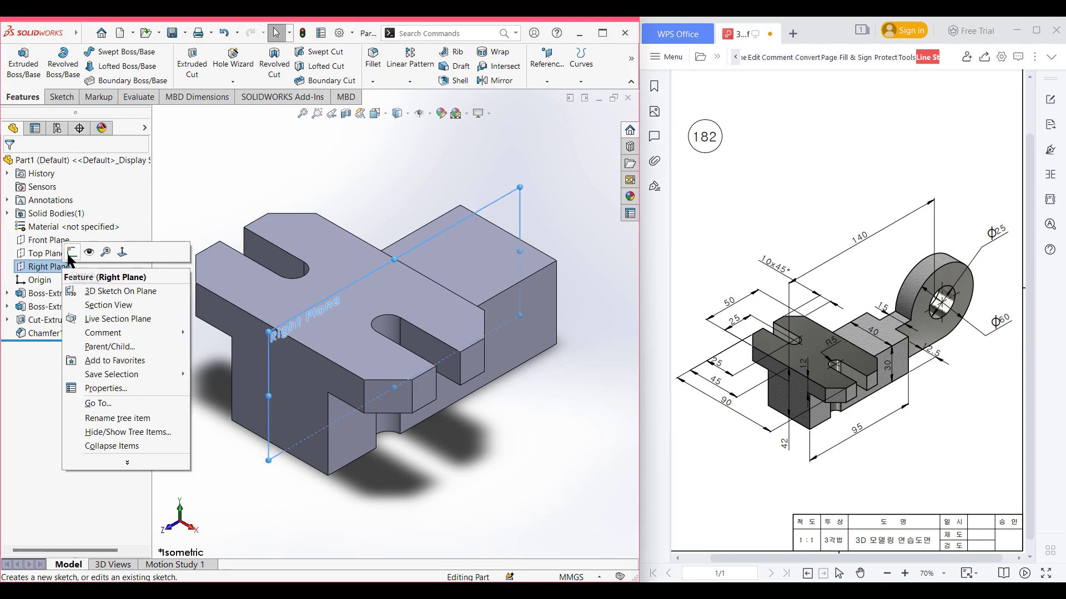
click(71, 253)
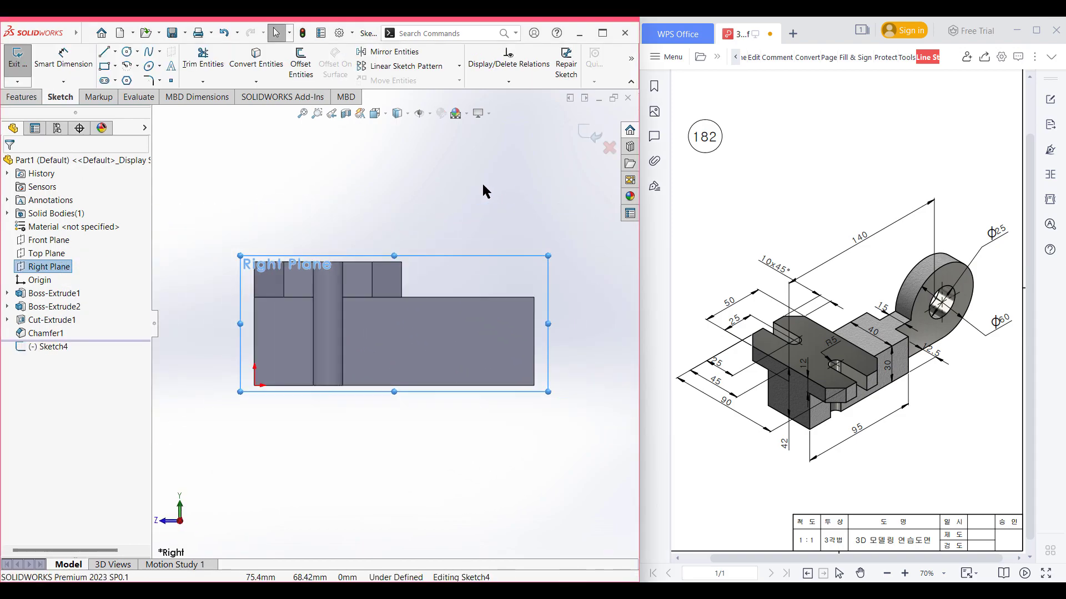
ctrl+middle_drag(481, 185, 387, 228)
click(418, 221)
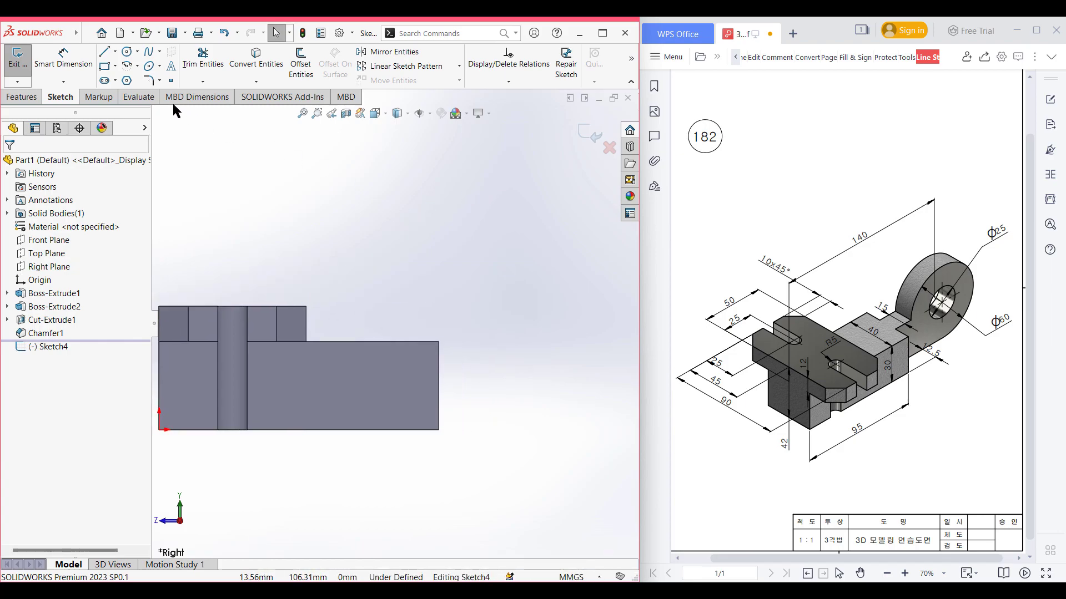
click(125, 54)
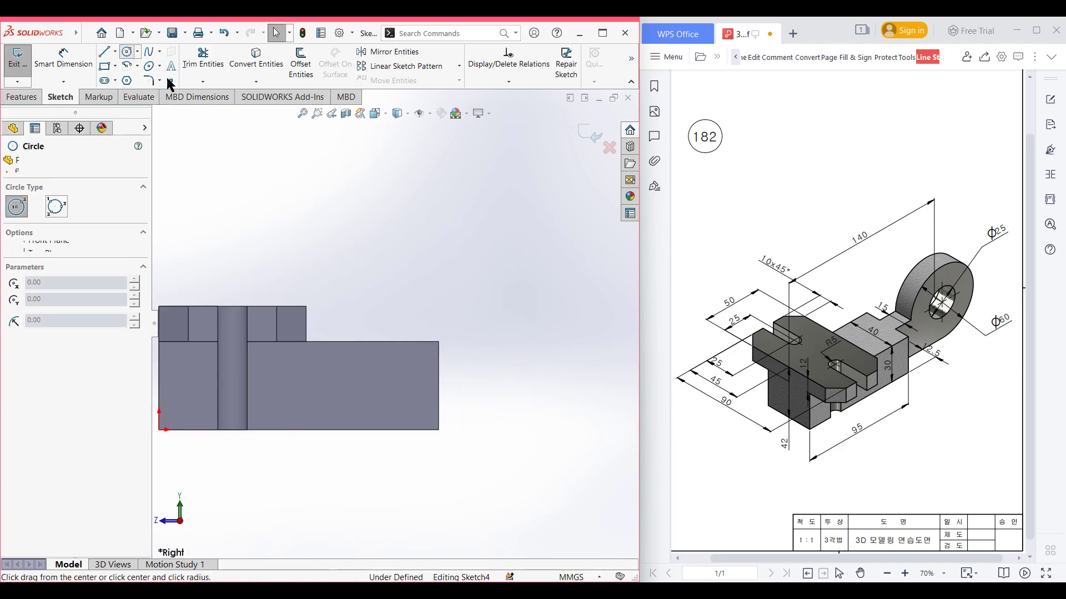
click(552, 263)
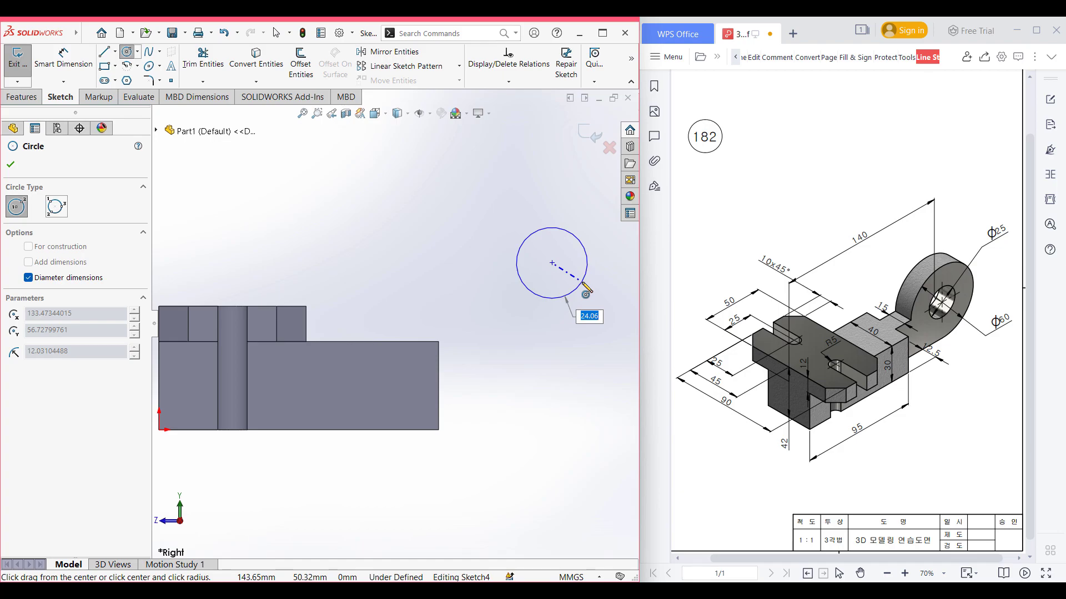
key(Return)
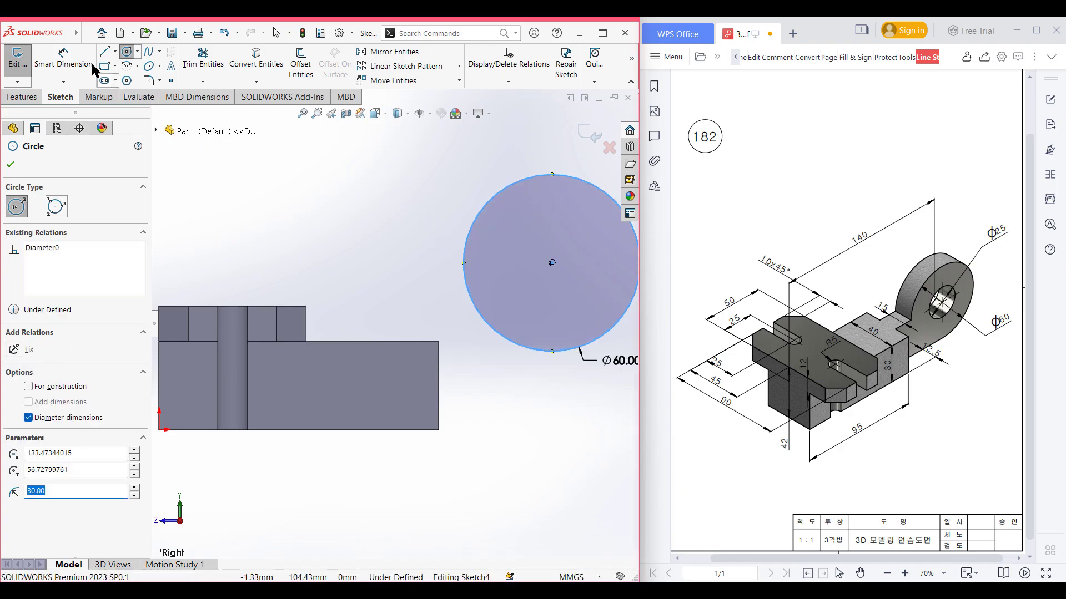
Dimension the circle's centre 140 mm horizontally from the block's front vertical edge.
click(63, 57)
scroll(340, 227, up, 1)
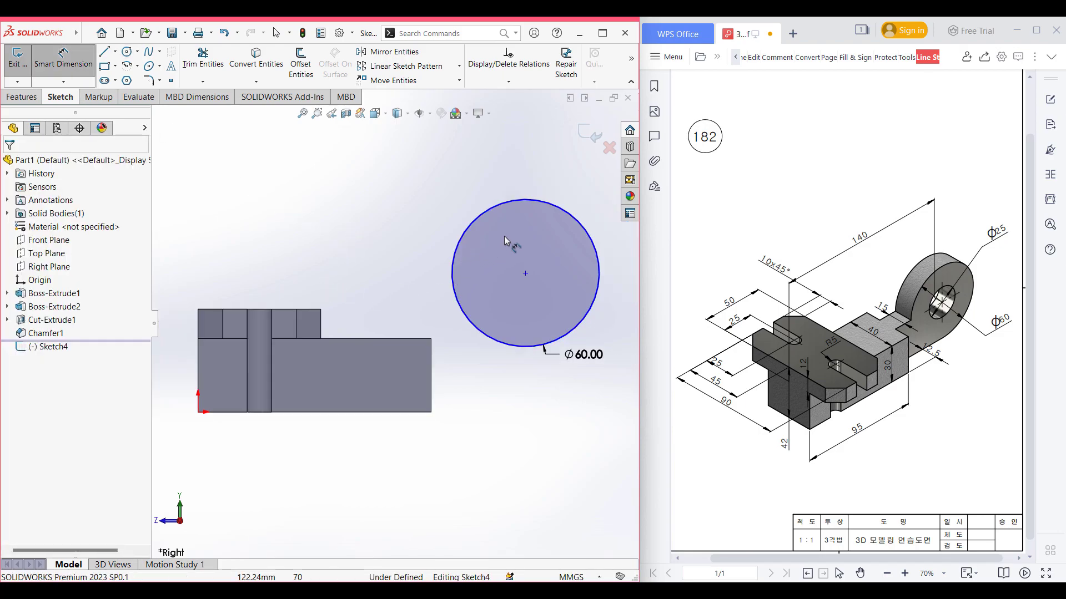
click(486, 212)
click(201, 372)
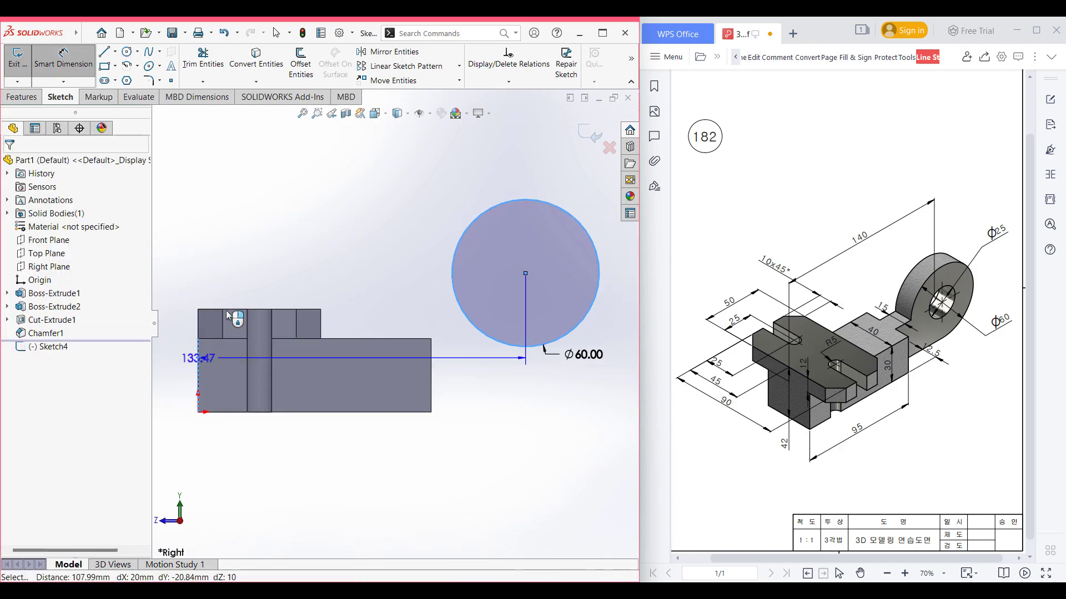
click(291, 199)
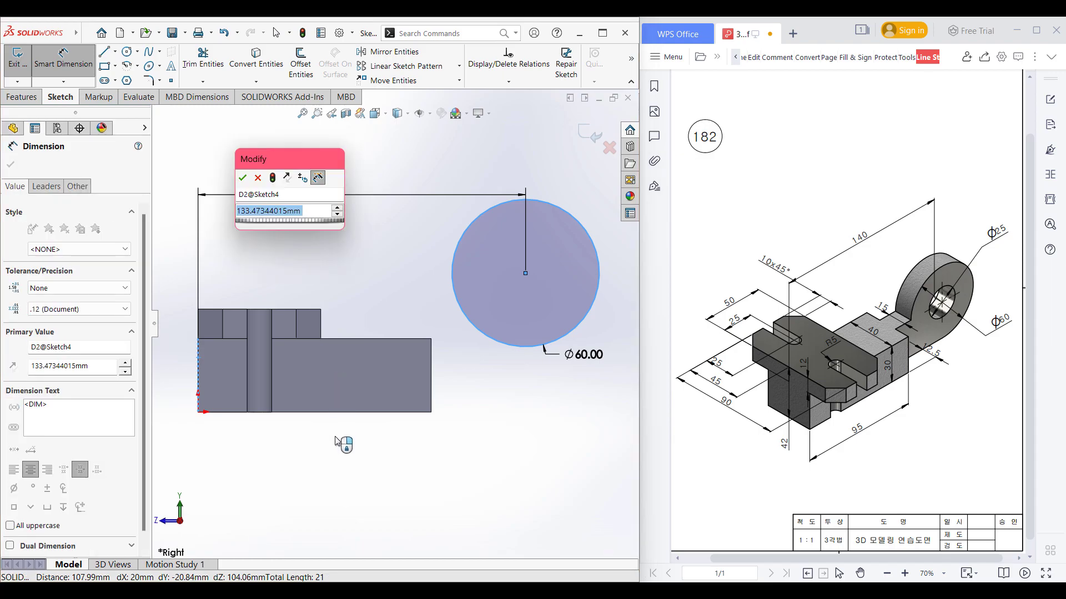
text(140)
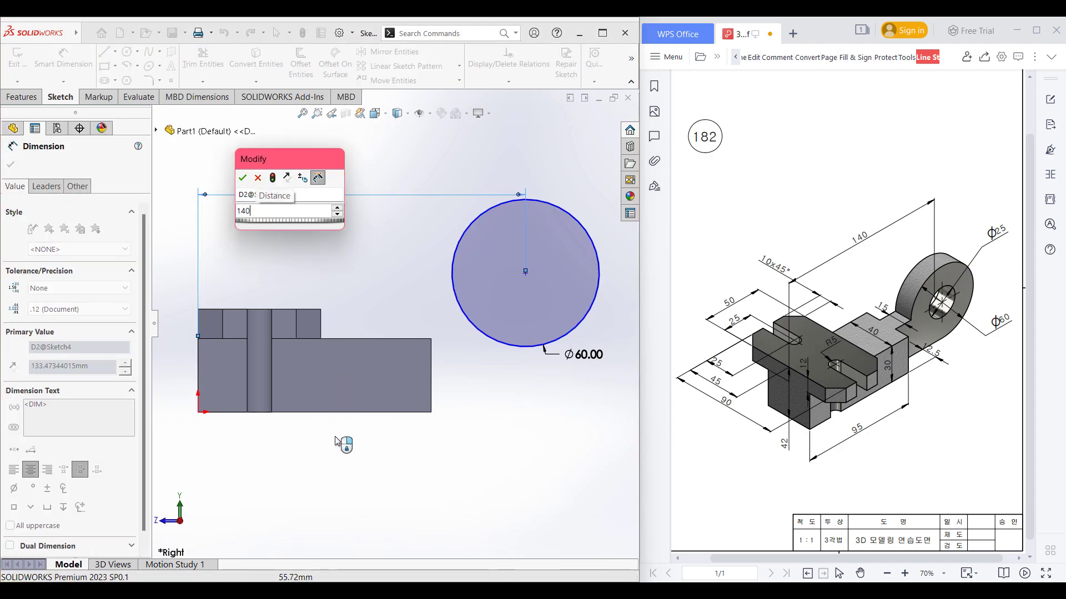
key(Return)
Sketch a horizontal line about 92 mm long from the block's lower rear corner, extending past beneath the circle.
click(104, 51)
click(431, 412)
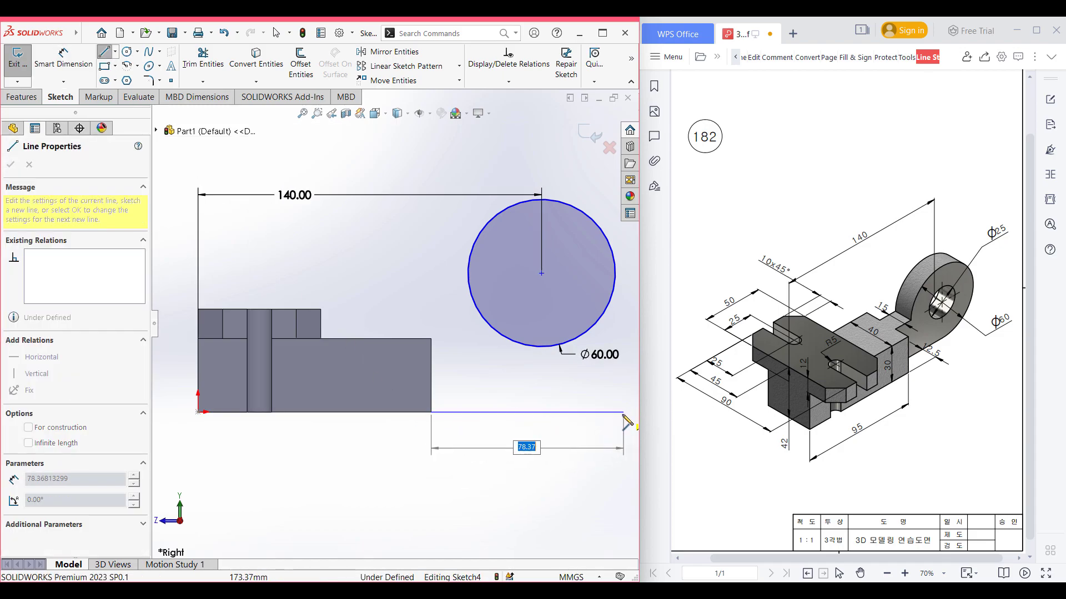
scroll(610, 418, up, 1)
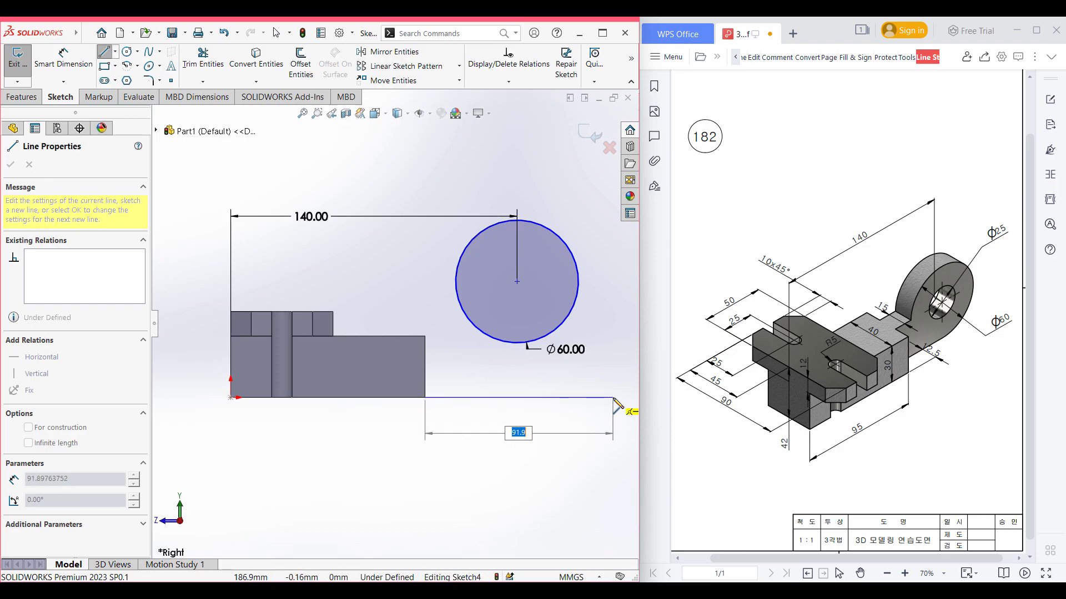
click(614, 397)
key(Escape)
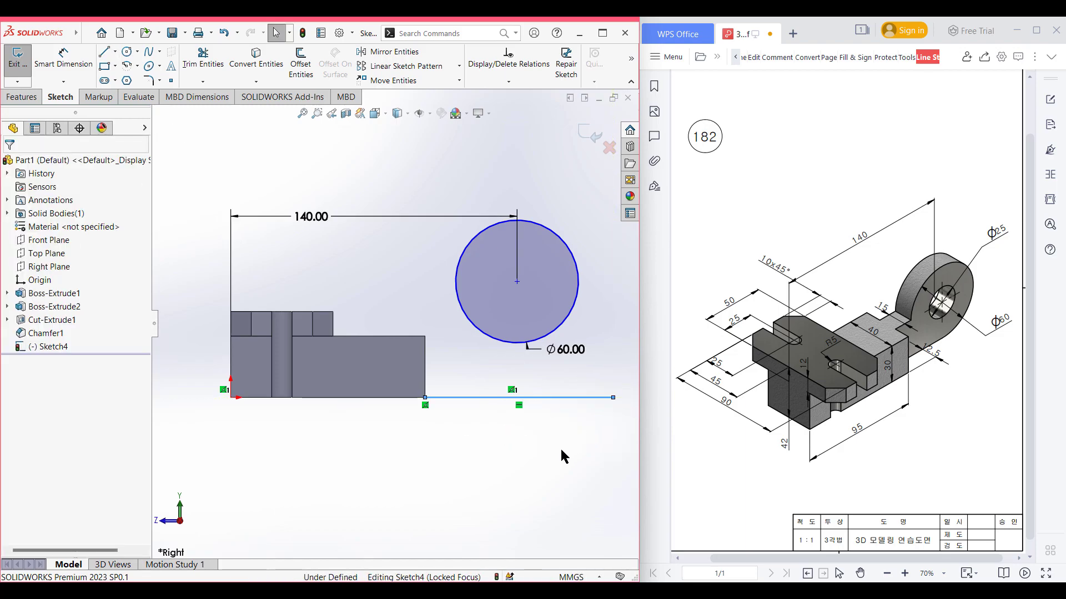
Add a Tangent relation between the 60 mm circle and the horizontal base line.
click(540, 339)
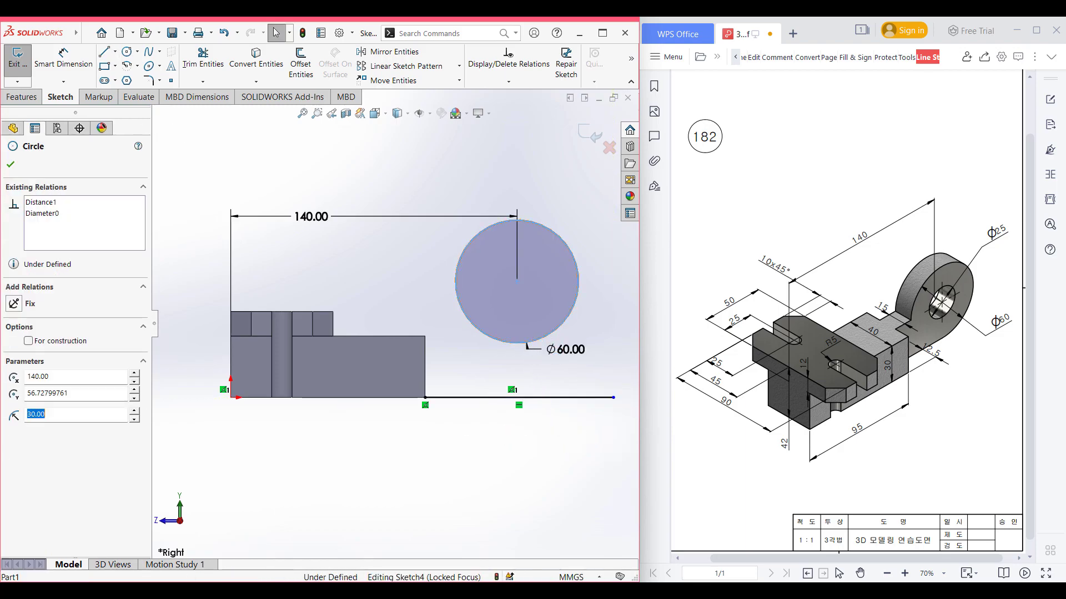
ctrl+click(546, 398)
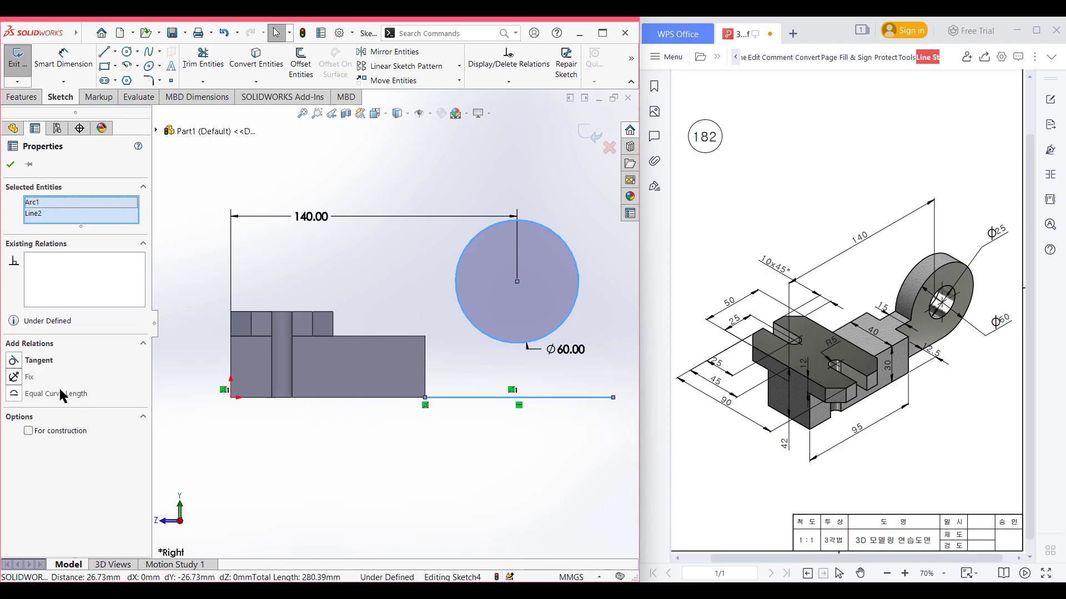
click(33, 360)
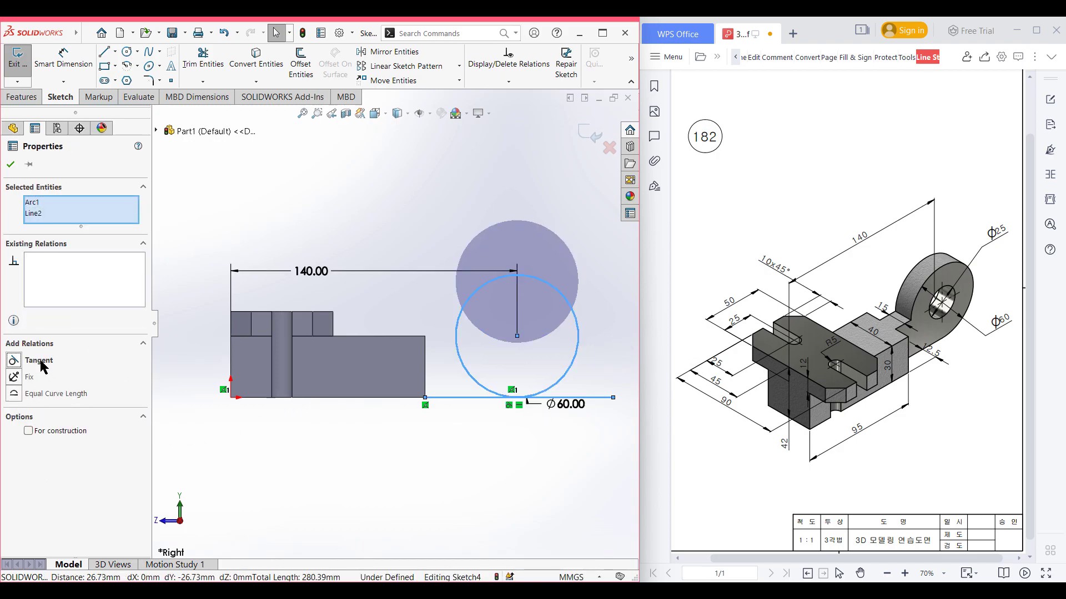
click(10, 164)
Sketch a horizontal line about 15 mm long from the block's upper rear corner to the circle and a 30 mm vertical line down the rear edge.
click(104, 51)
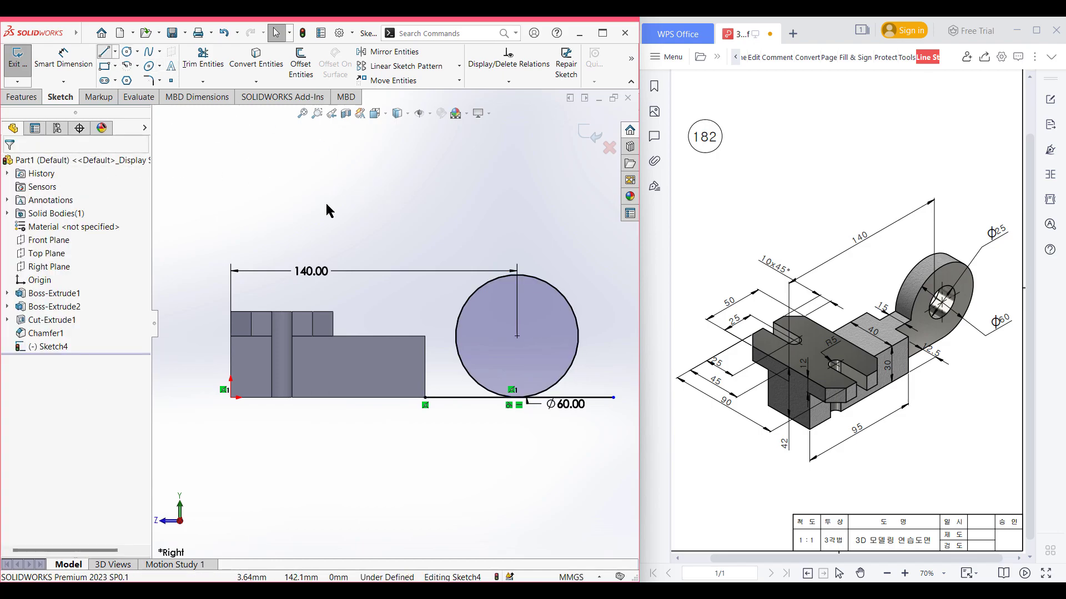
click(425, 336)
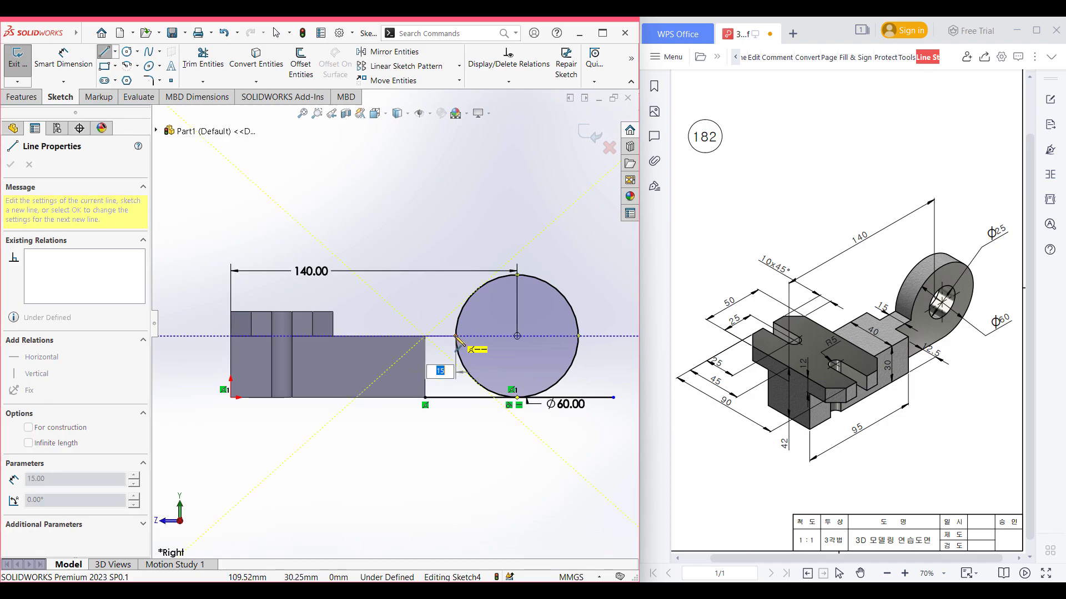
click(456, 337)
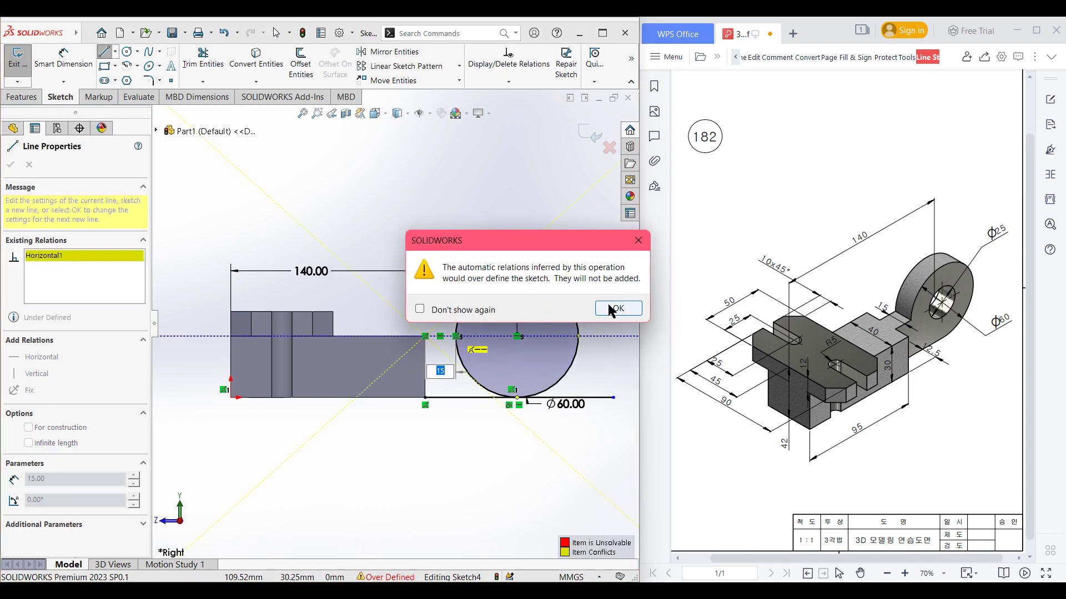
click(616, 309)
key(Escape)
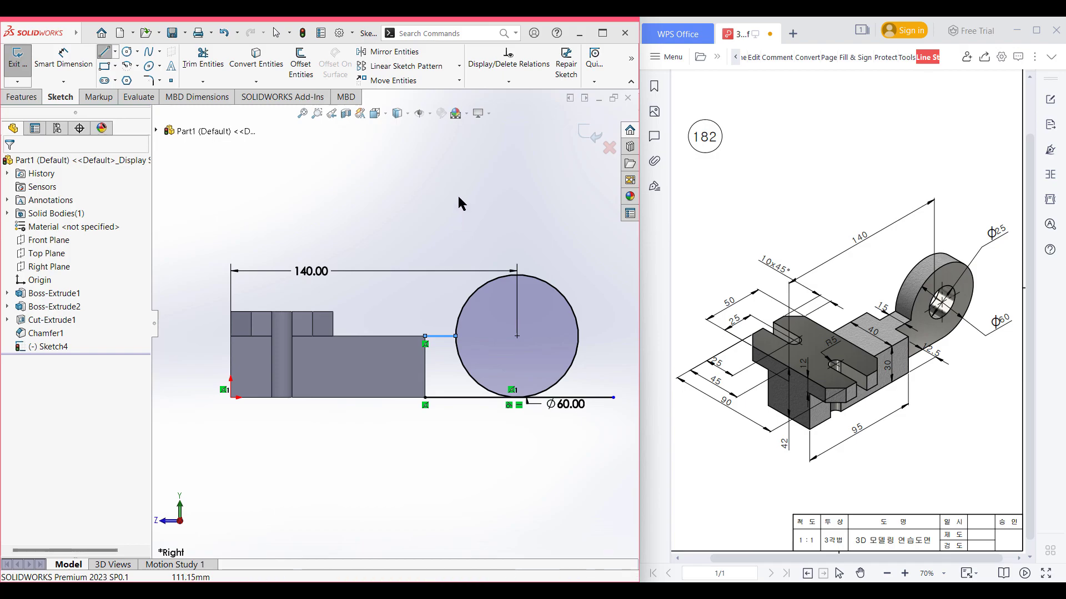
key(l)
click(425, 335)
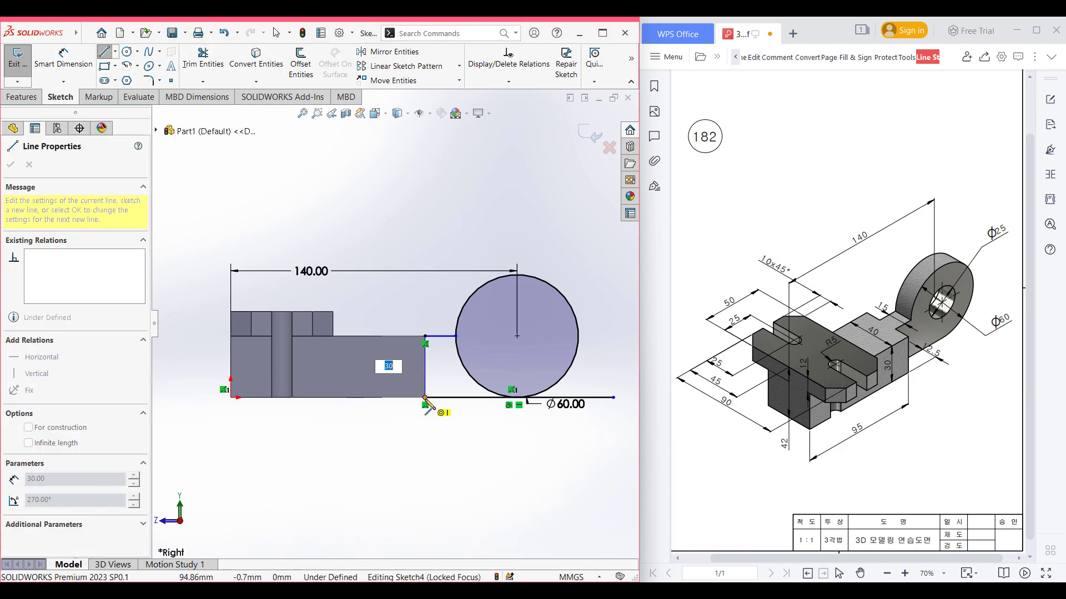
click(425, 398)
Trim away the arc of the 60 mm circle that faces the block, between the short horizontal line and the base line.
right_drag(432, 209, 421, 256)
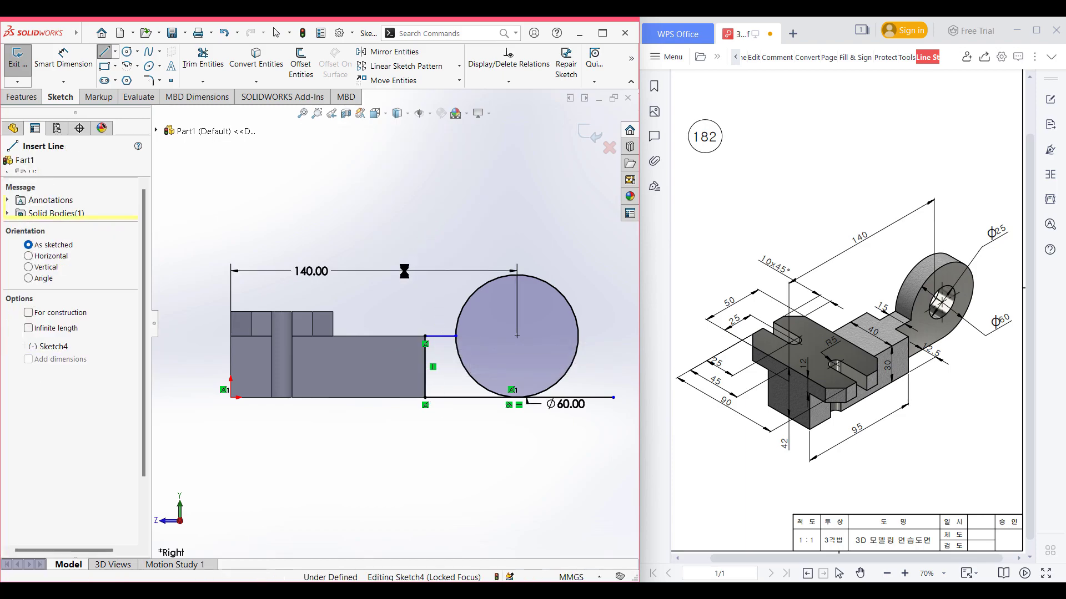
drag(456, 386, 470, 373)
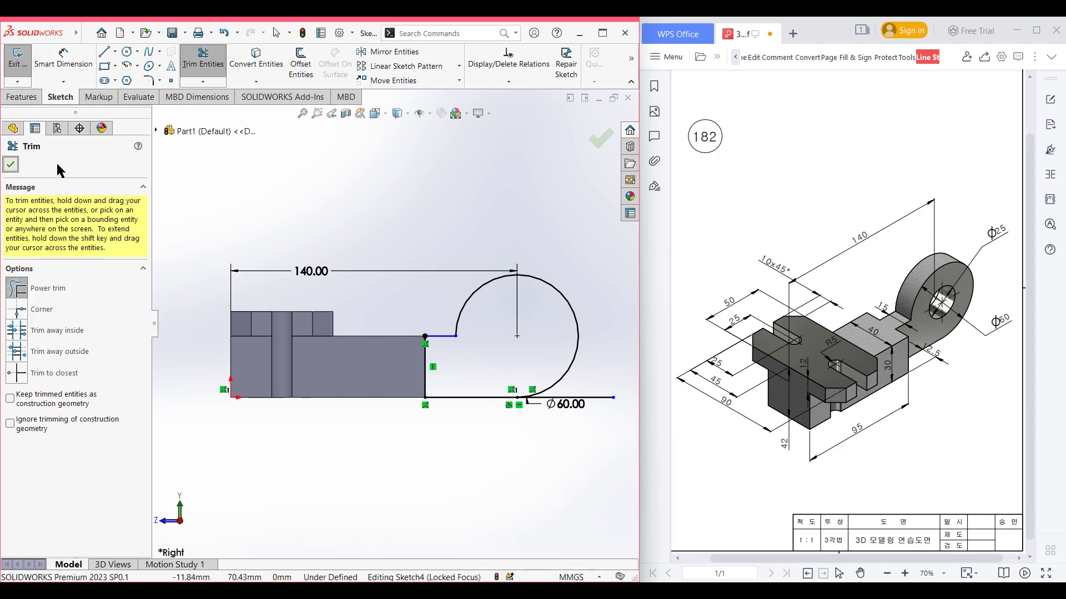
click(10, 164)
Draw a 25 mm diameter circle concentric with the 60 mm arc.
click(126, 52)
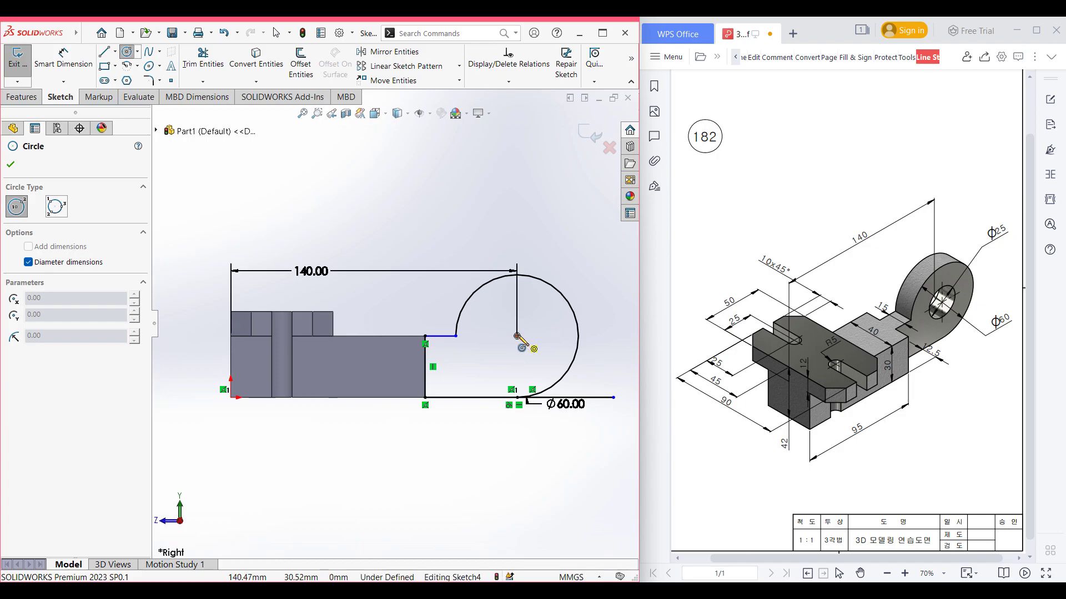
click(517, 336)
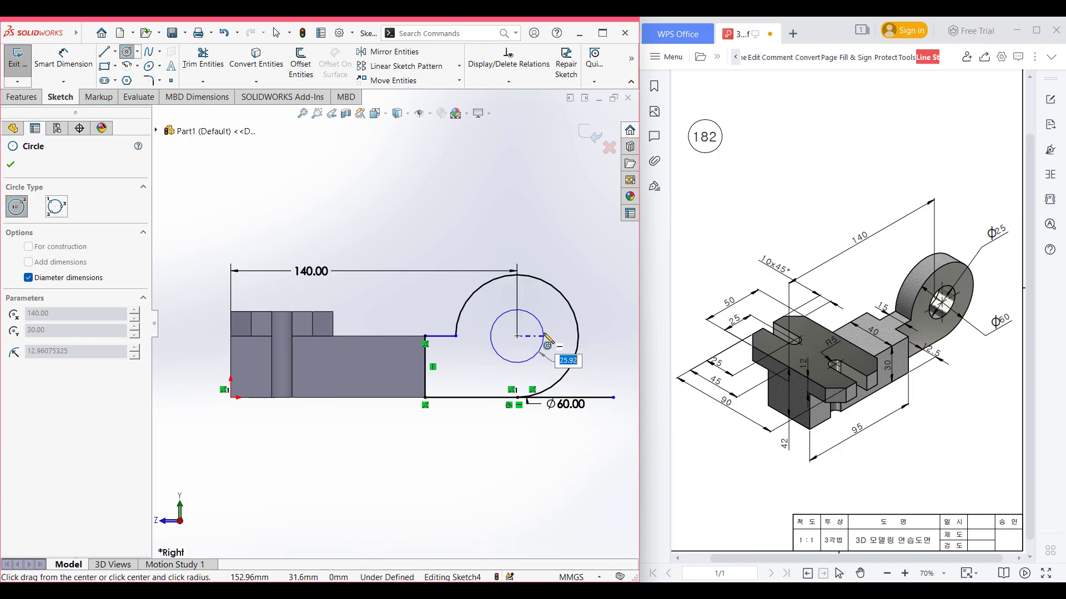
key(Return)
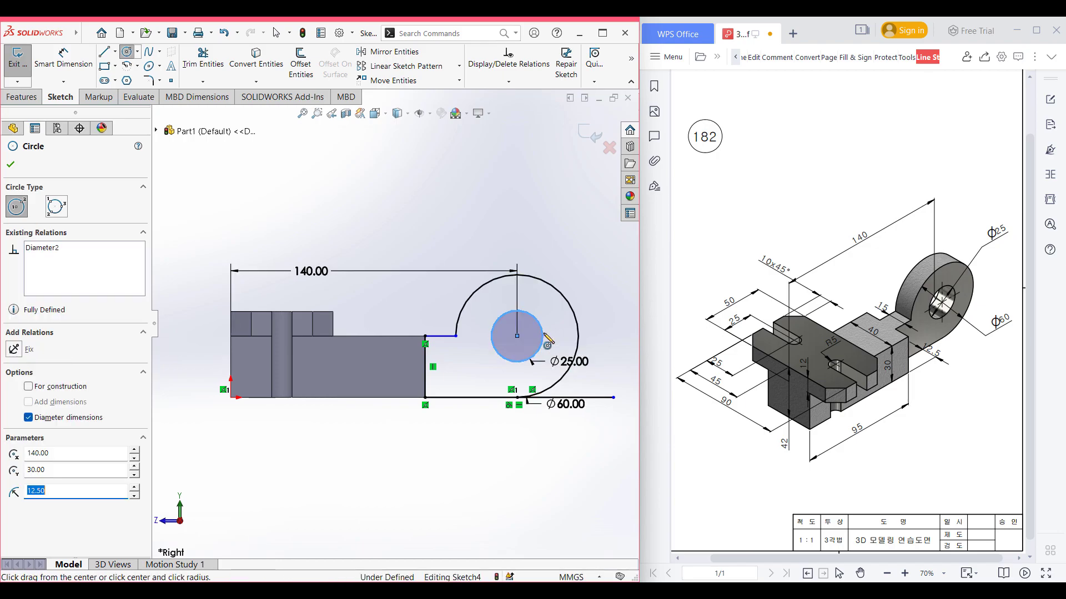
Extrude the region enclosing the neck and ring, excluding the 25 mm hole, by 15 mm with the Mid Plane end condition, merged with the body.
key(ctrl+7)
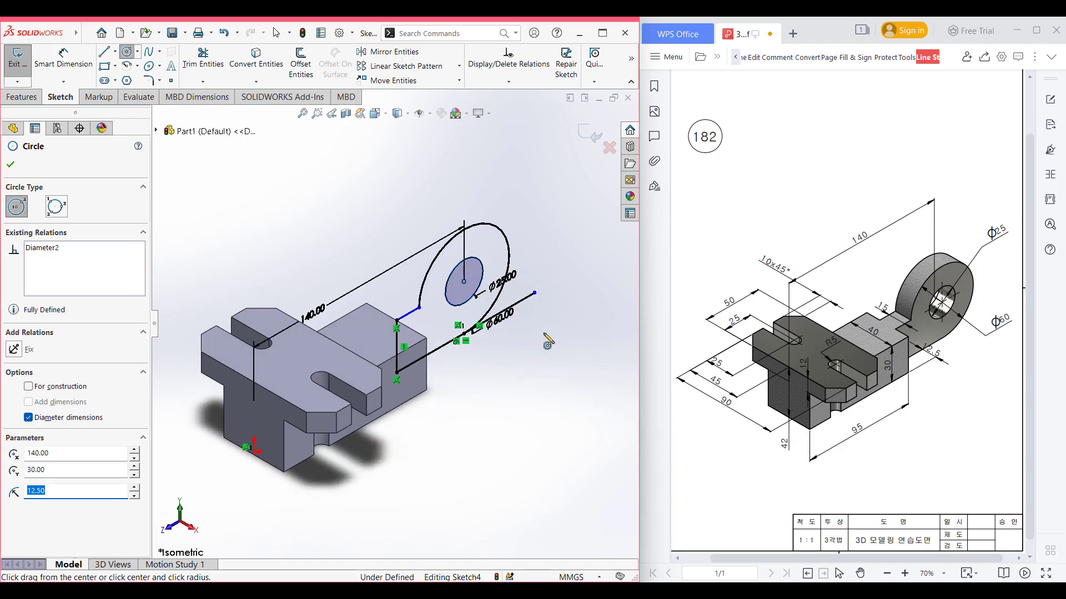
click(32, 100)
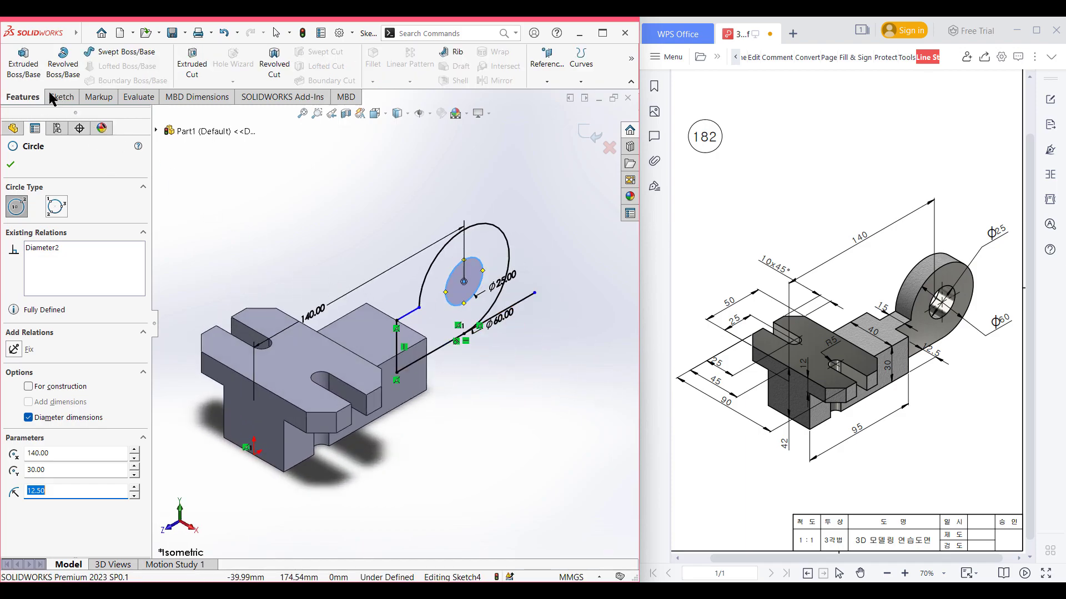
click(23, 66)
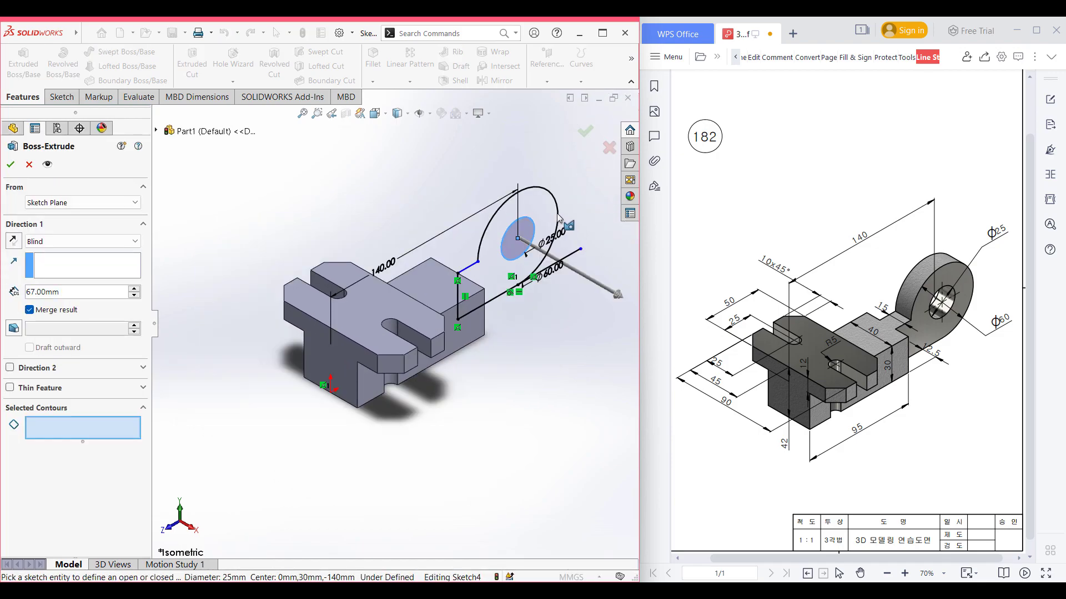
click(534, 253)
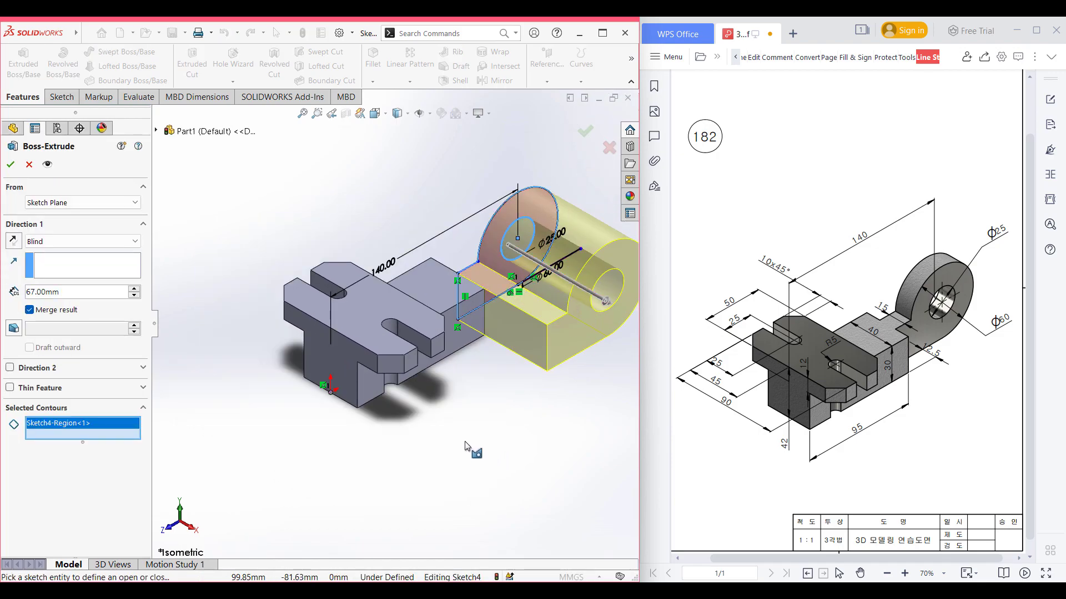
drag(16, 296, 7, 305)
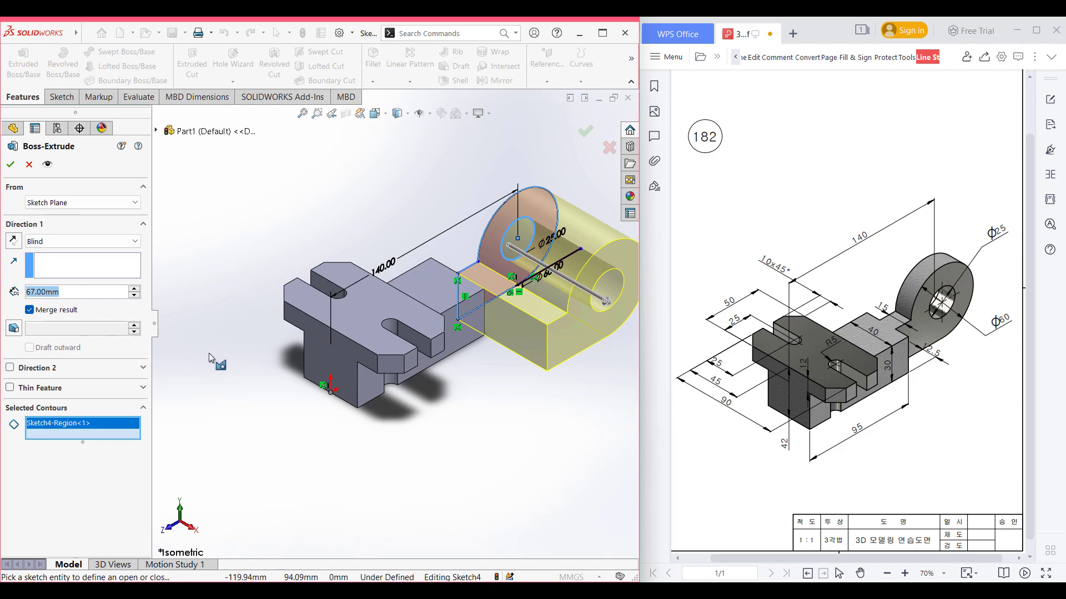
text(15)
key(Return)
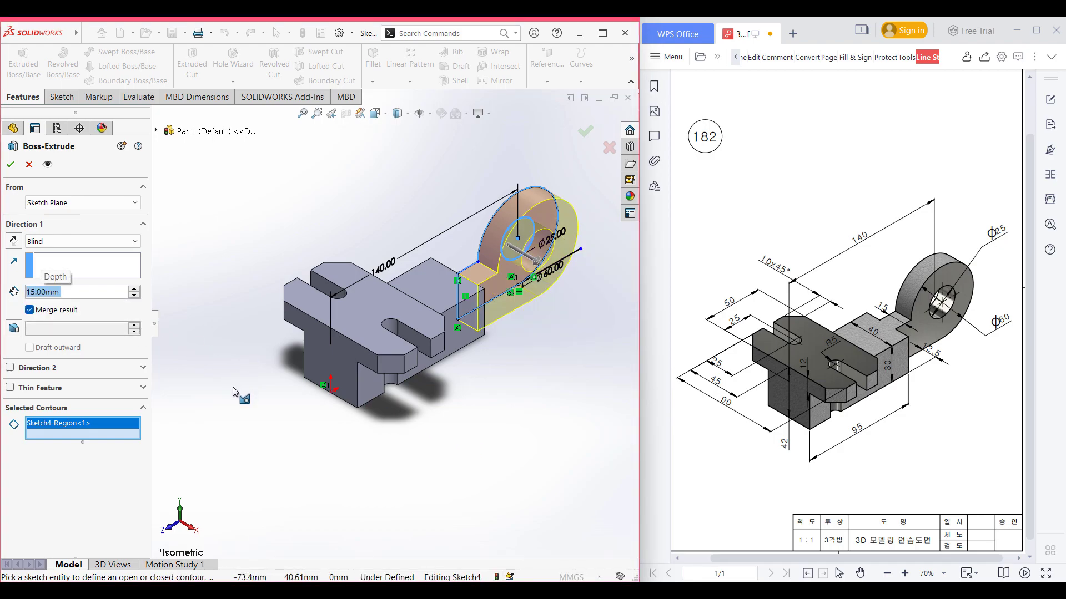
click(117, 240)
click(121, 313)
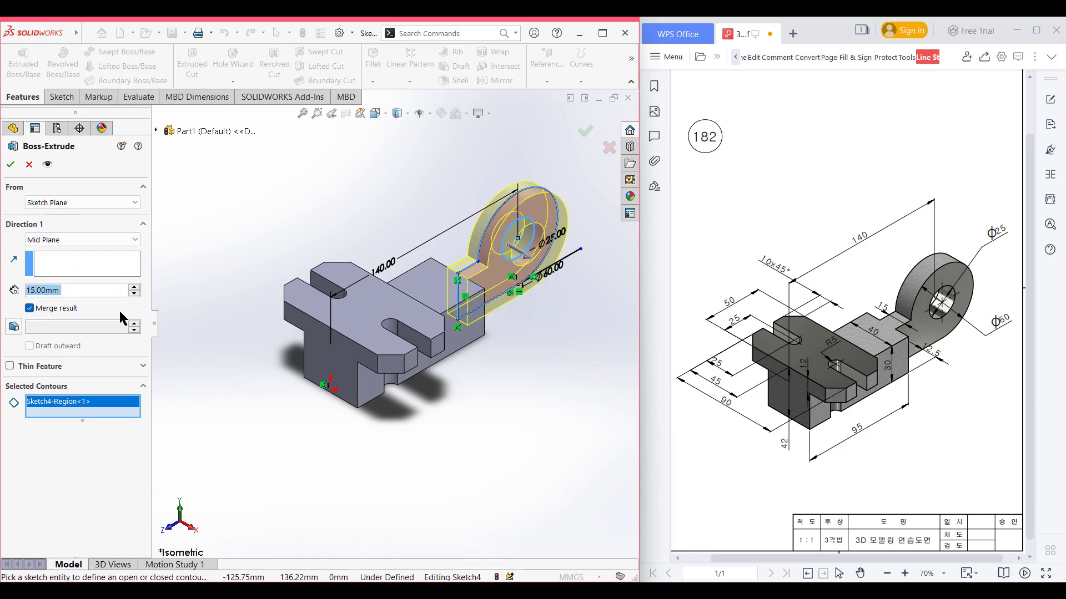
click(10, 166)
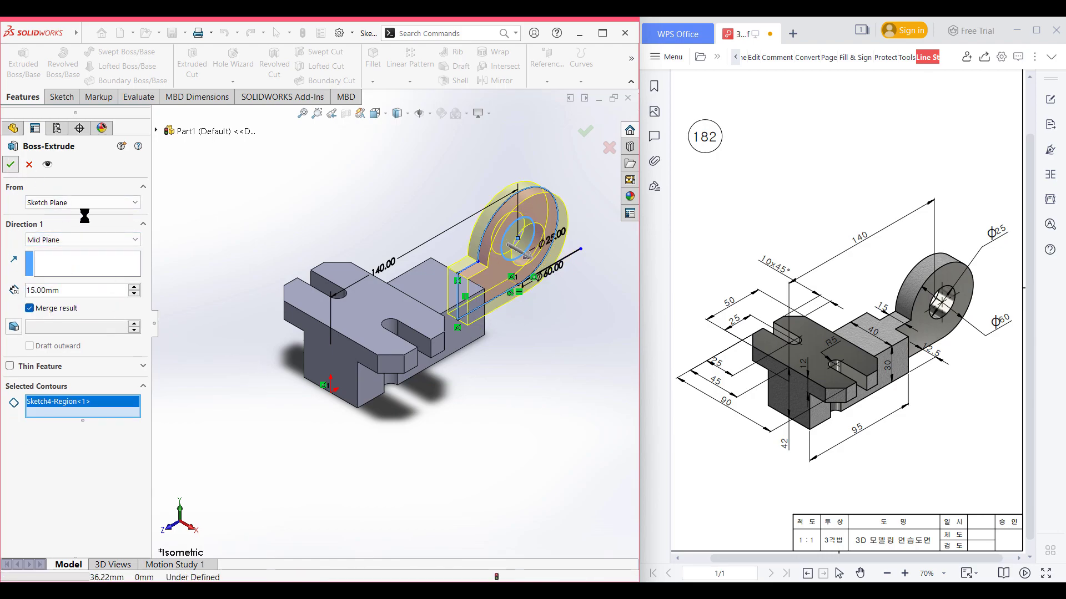
click(214, 325)
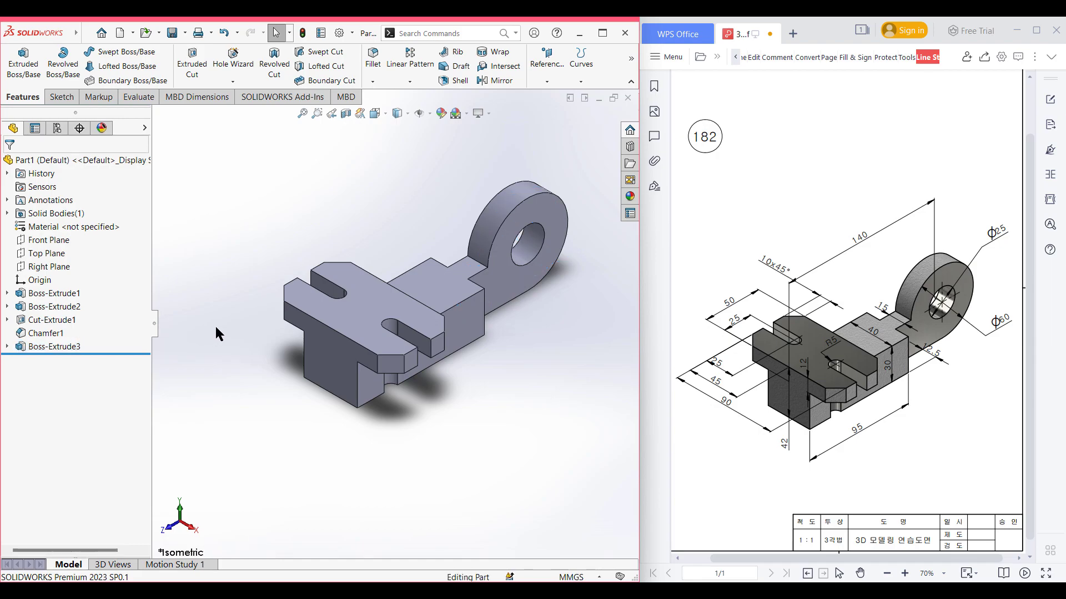
key(f)
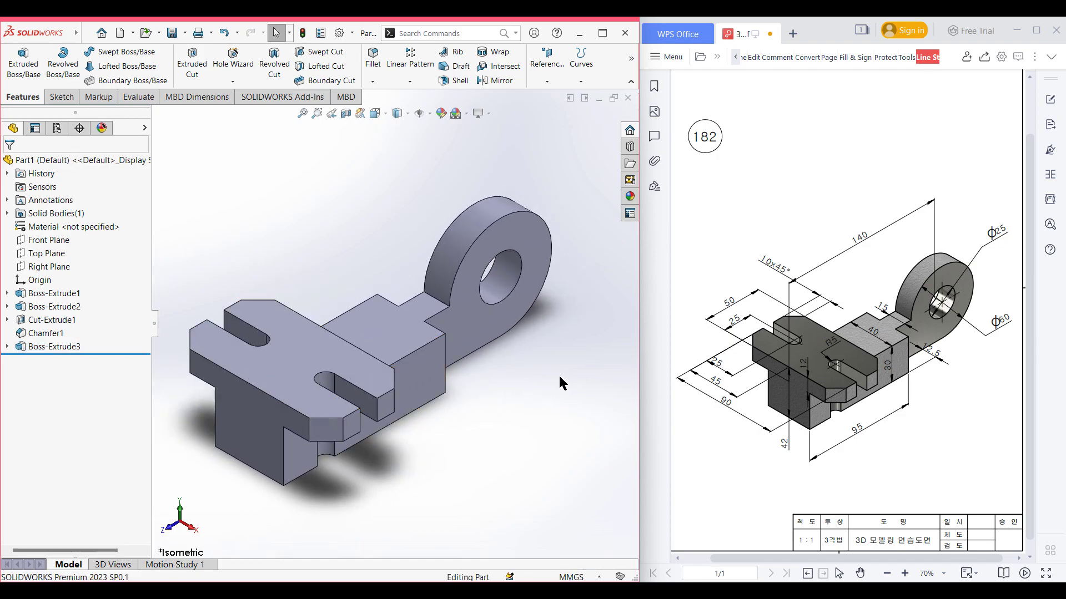